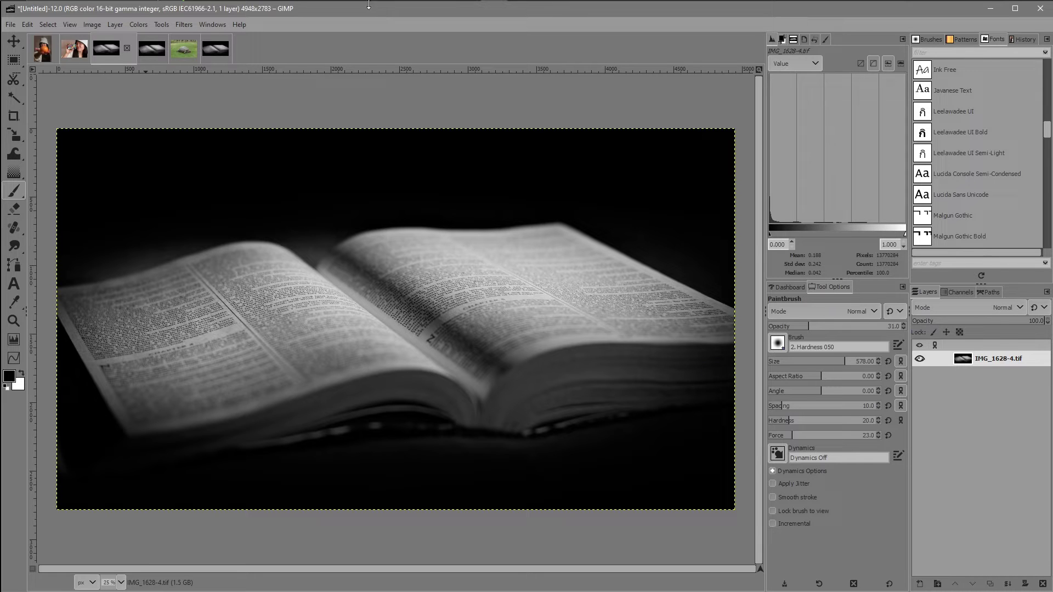
Step: Compare the original book photo with its brighter version, leaving Curves unchanged
{"action": "left_click", "coordinate": [22, 360]}
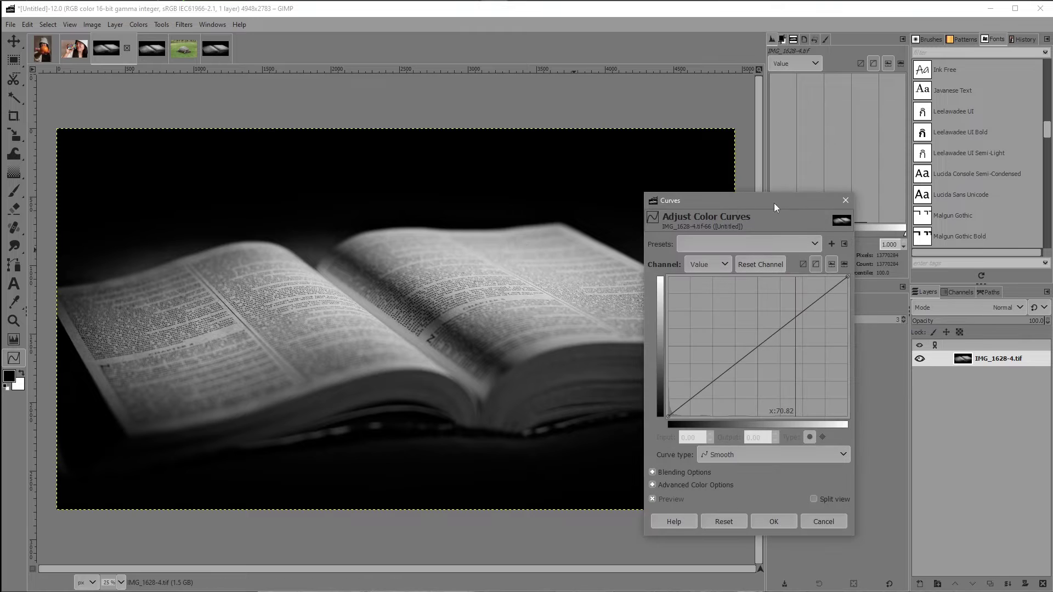
{"action": "left_click_drag", "start_coordinate": [775, 203], "coordinate": [586, 203]}
{"action": "left_click", "coordinate": [668, 200]}
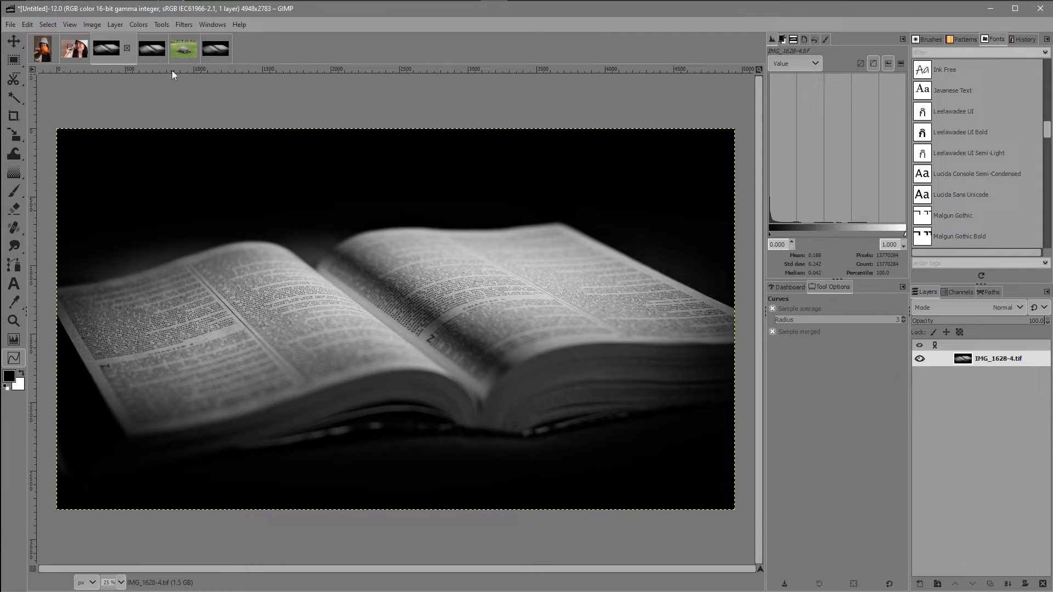
{"action": "left_click", "coordinate": [149, 49]}
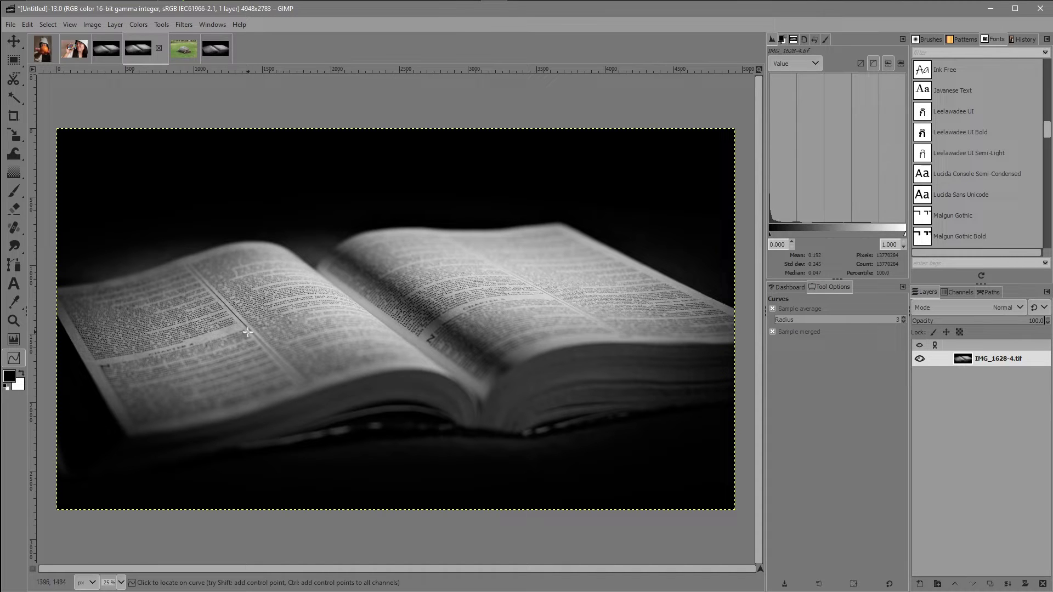
{"action": "left_click", "coordinate": [107, 48]}
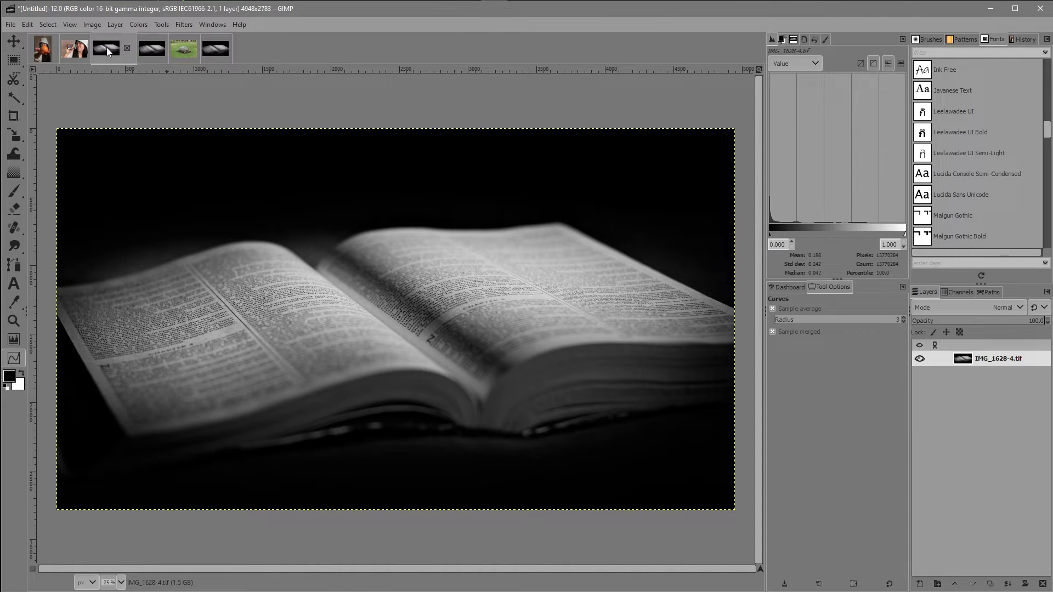
{"action": "left_click", "coordinate": [139, 48]}
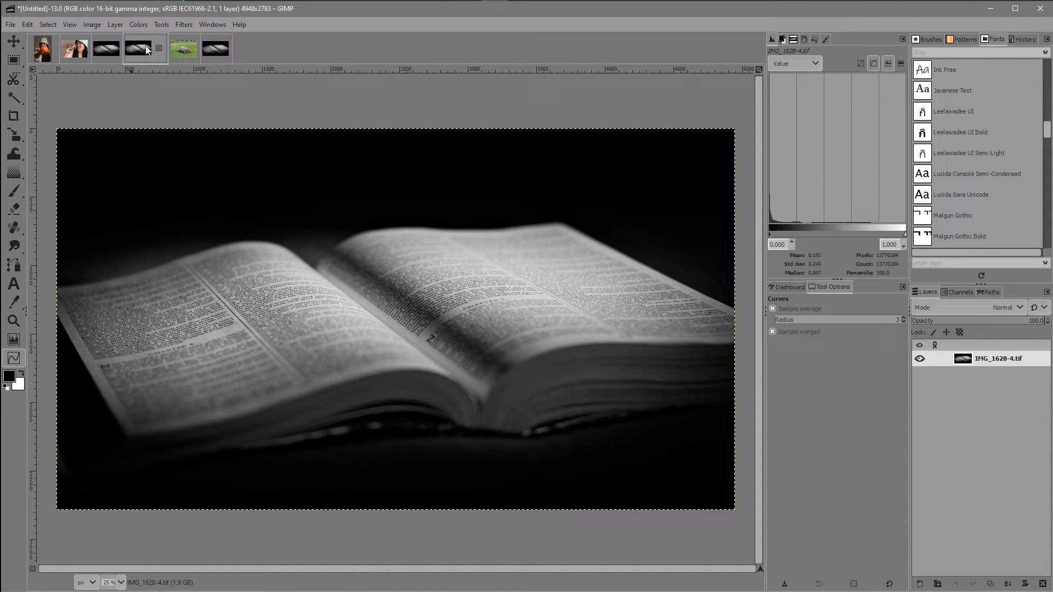
{"action": "left_click", "coordinate": [110, 52]}
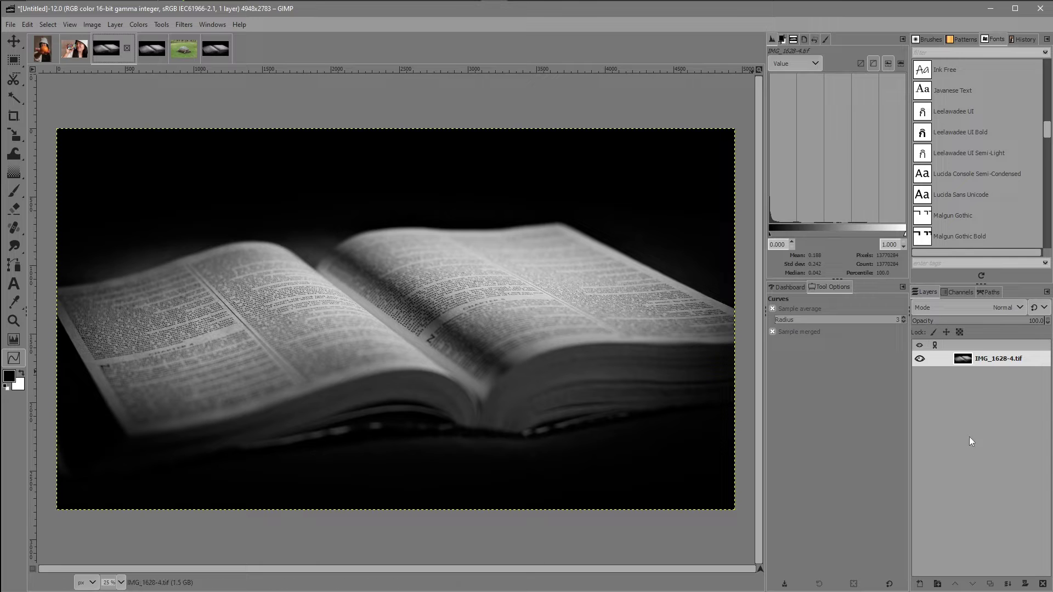
Step: Duplicate the book photo layer and rename the copy 'bright'
{"action": "left_click", "coordinate": [990, 585]}
{"action": "double_click", "coordinate": [1003, 359]}
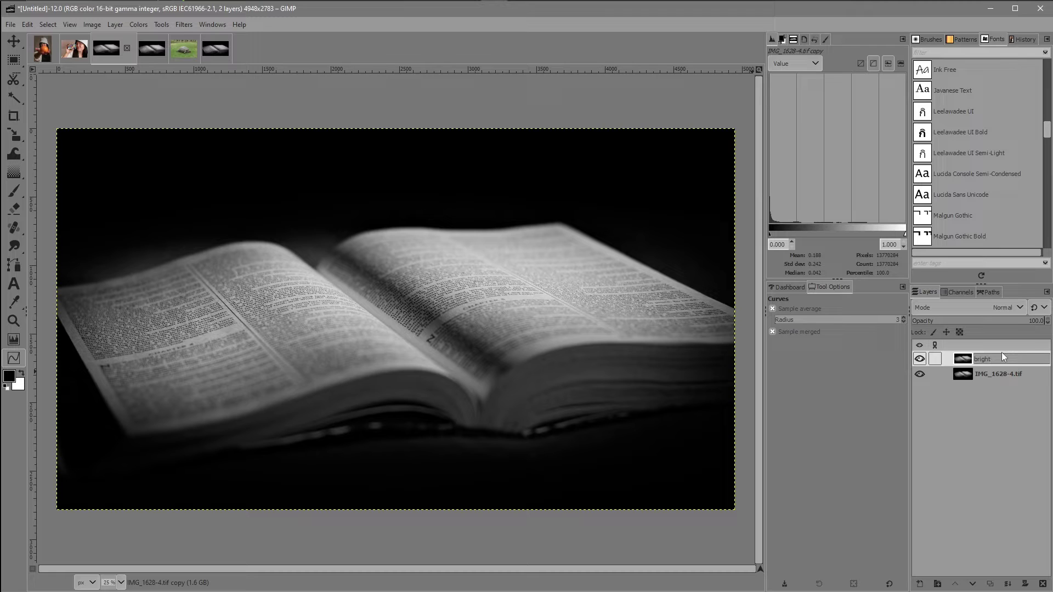
{"action": "key", "text": "Return"}
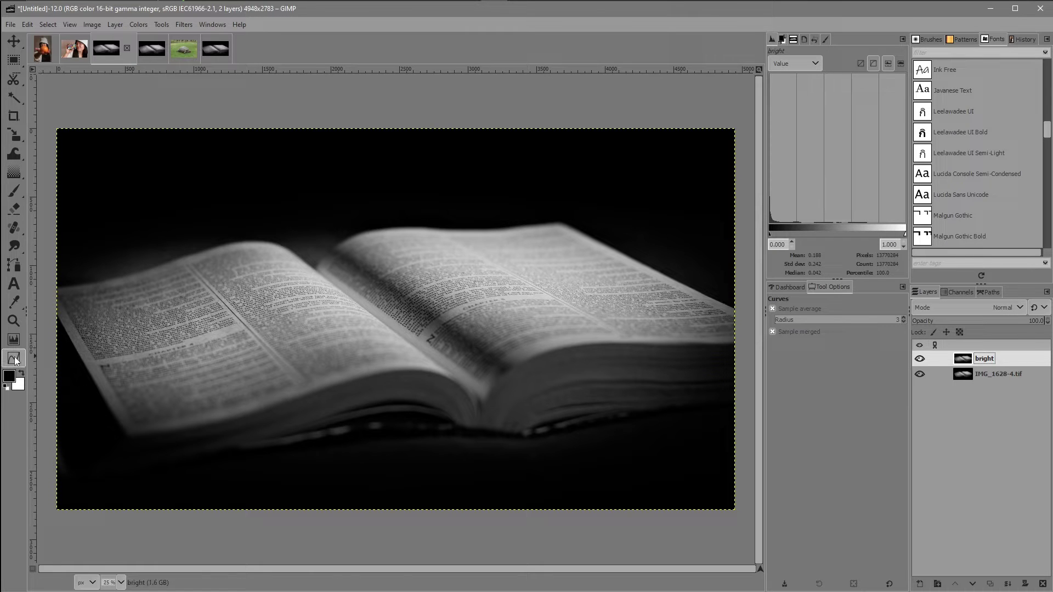
Step: Lift the bright layer's shadows with a Curves point from input 19.21 to output 26.56
{"action": "left_click", "coordinate": [139, 24]}
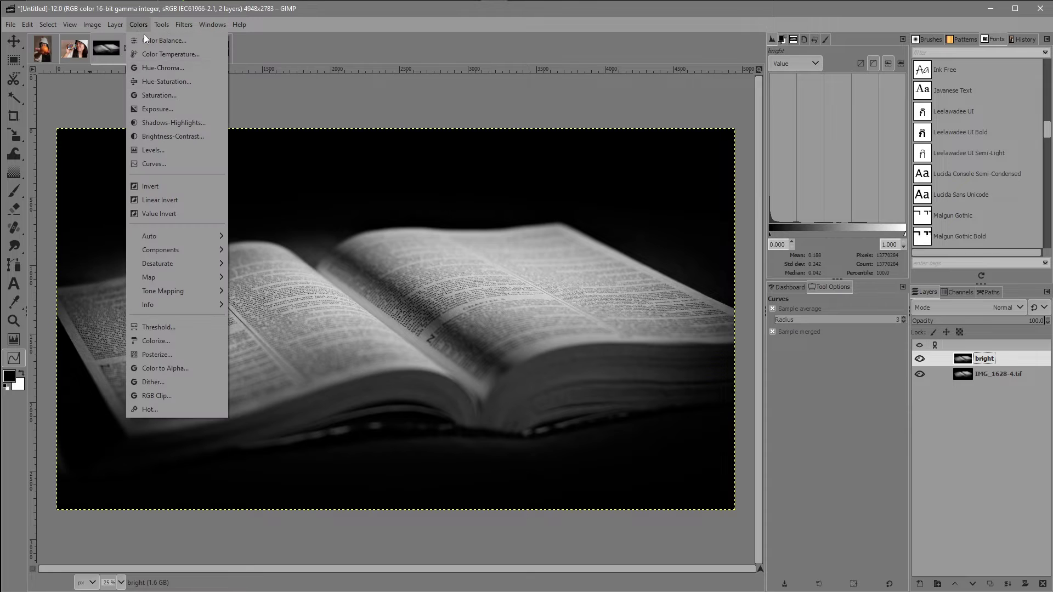
{"action": "left_click", "coordinate": [157, 164]}
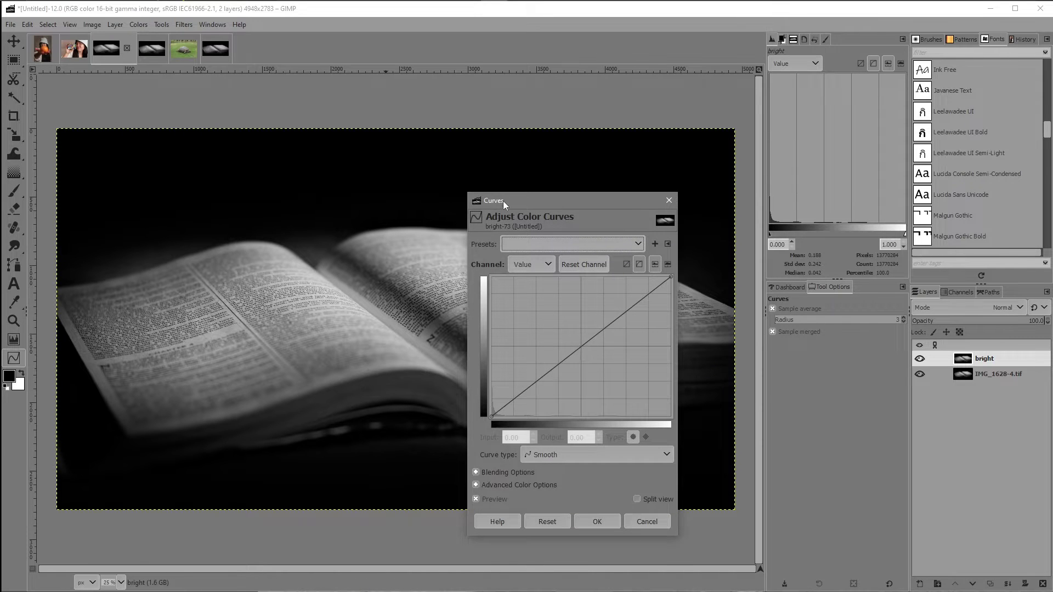
{"action": "left_click_drag", "start_coordinate": [503, 201], "coordinate": [633, 207]}
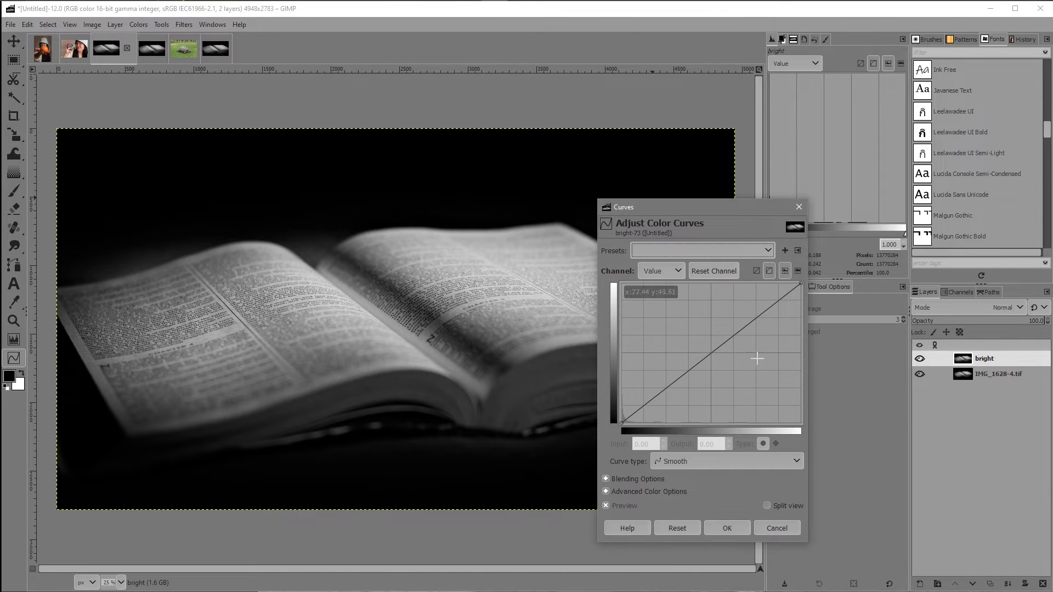
{"action": "left_click_drag", "start_coordinate": [660, 393], "coordinate": [656, 386]}
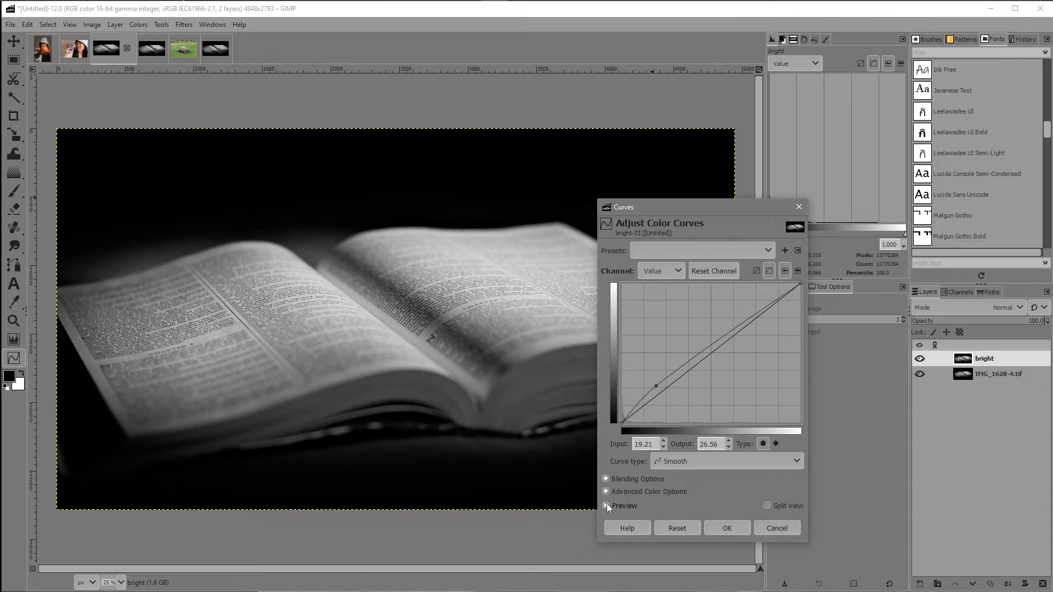
{"action": "left_click", "coordinate": [606, 505]}
{"action": "left_click", "coordinate": [607, 505]}
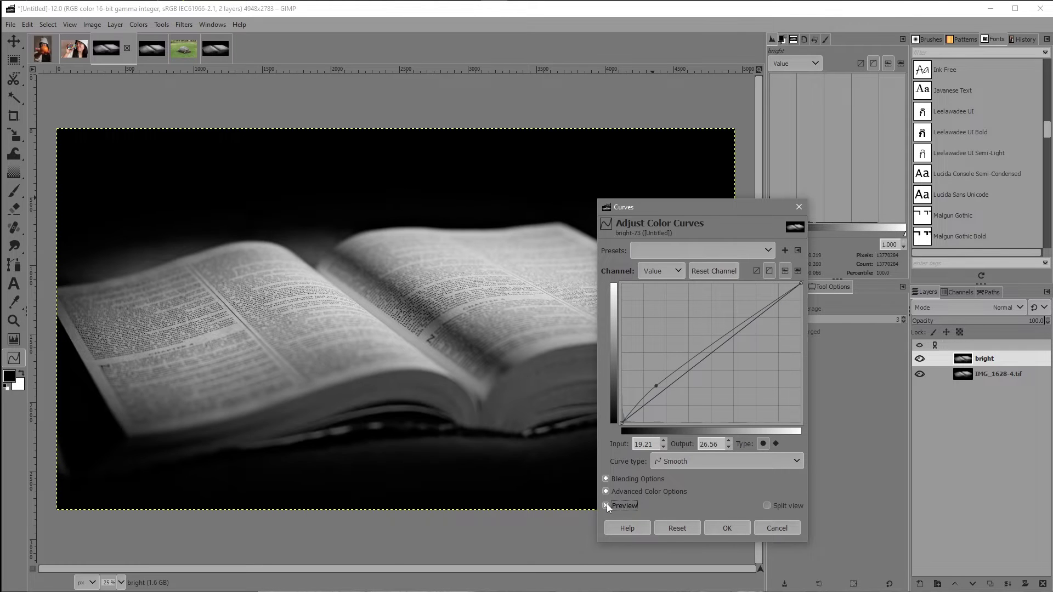
{"action": "left_click", "coordinate": [726, 528]}
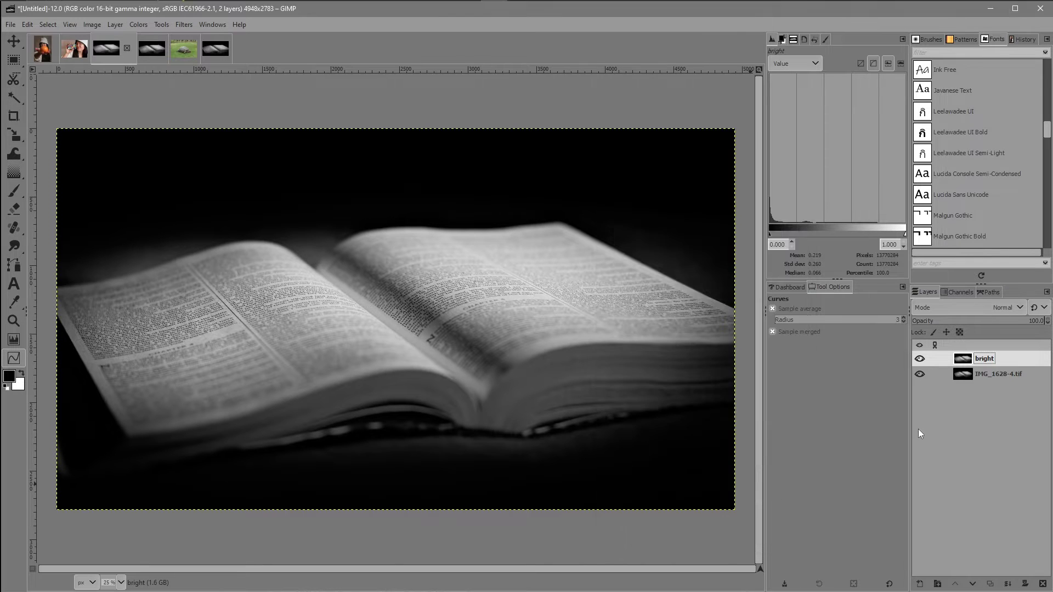
Step: Give the bright layer a Black (full transparency) layer mask
{"action": "right_click", "coordinate": [969, 364]}
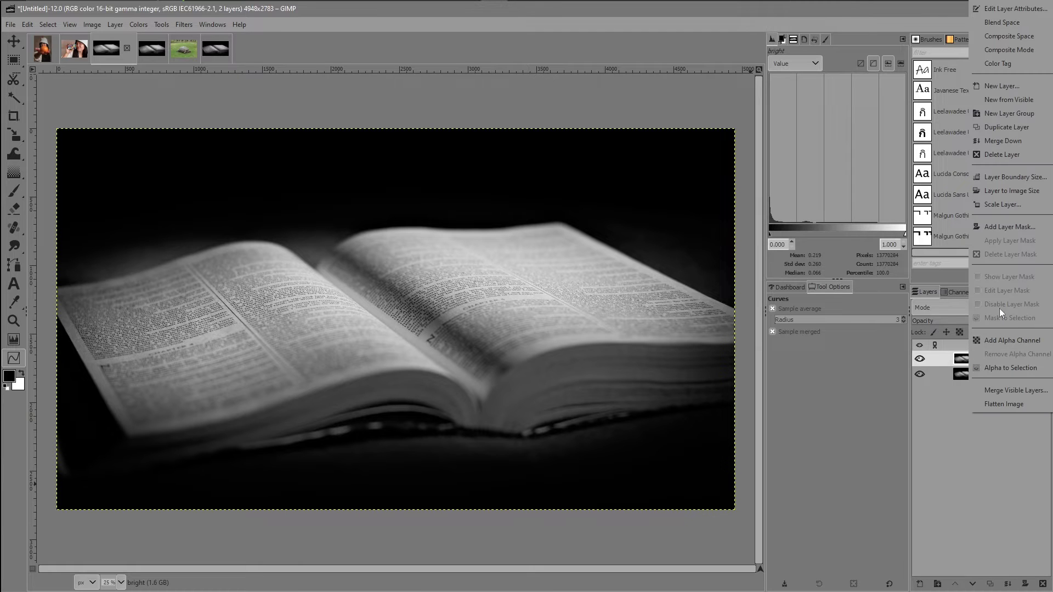
{"action": "left_click", "coordinate": [1006, 226]}
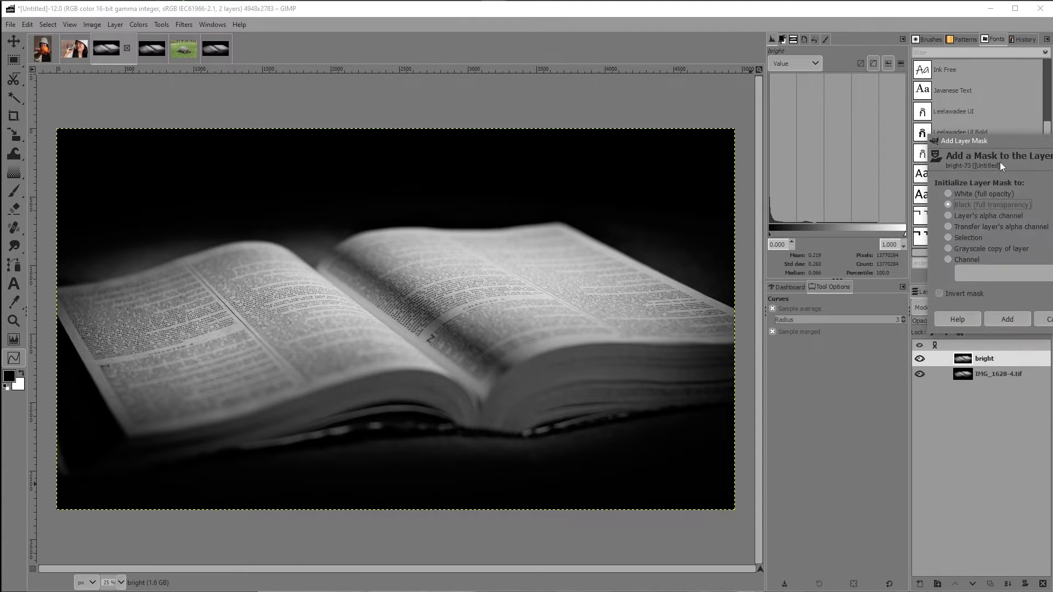
{"action": "left_click_drag", "start_coordinate": [996, 137], "coordinate": [600, 226]}
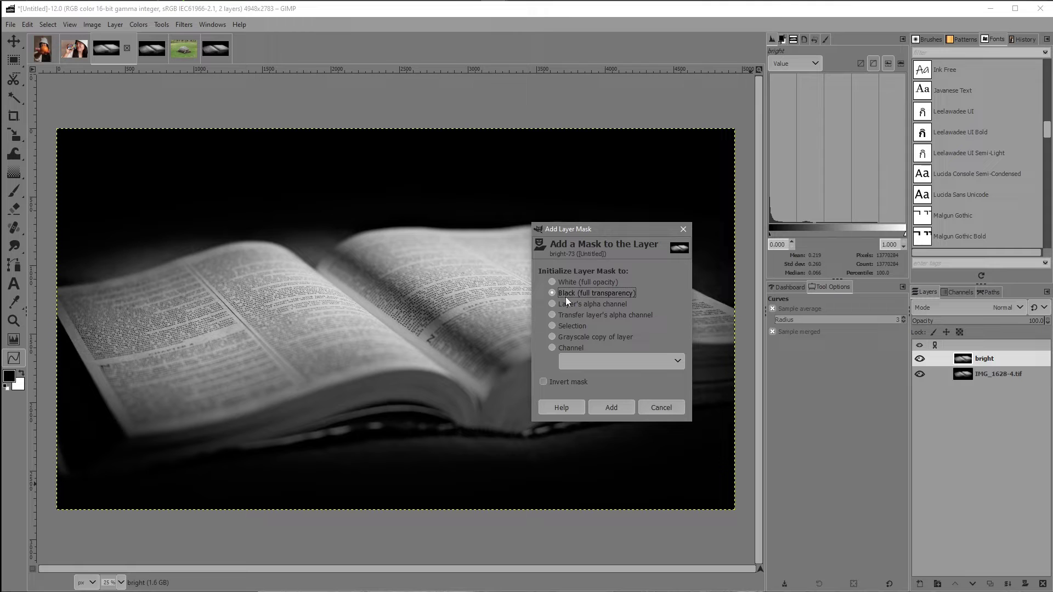
{"action": "left_click", "coordinate": [618, 407]}
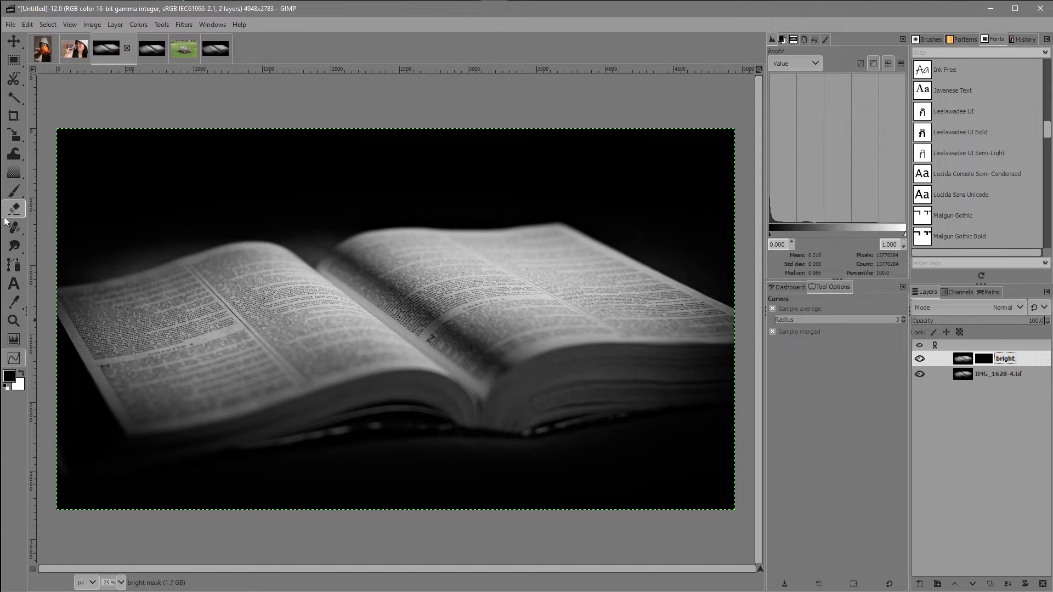
Step: Paint white at 28.1 opacity on the bright mask over the pages, then compare
{"action": "mouse_move", "coordinate": [16, 193]}
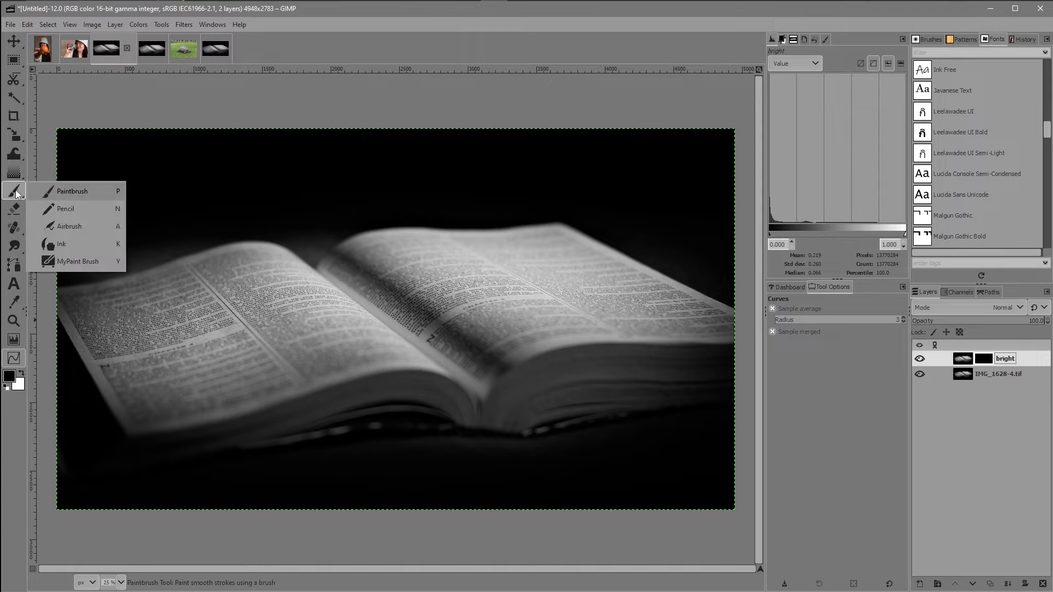
{"action": "left_click", "coordinate": [73, 189]}
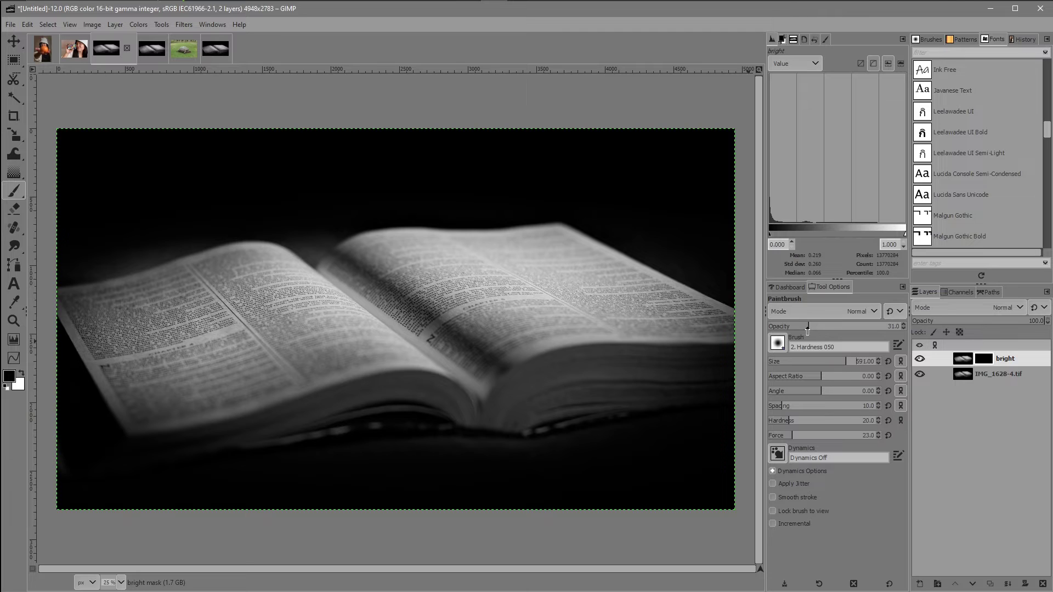
{"action": "left_click_drag", "start_coordinate": [807, 331], "coordinate": [806, 328]}
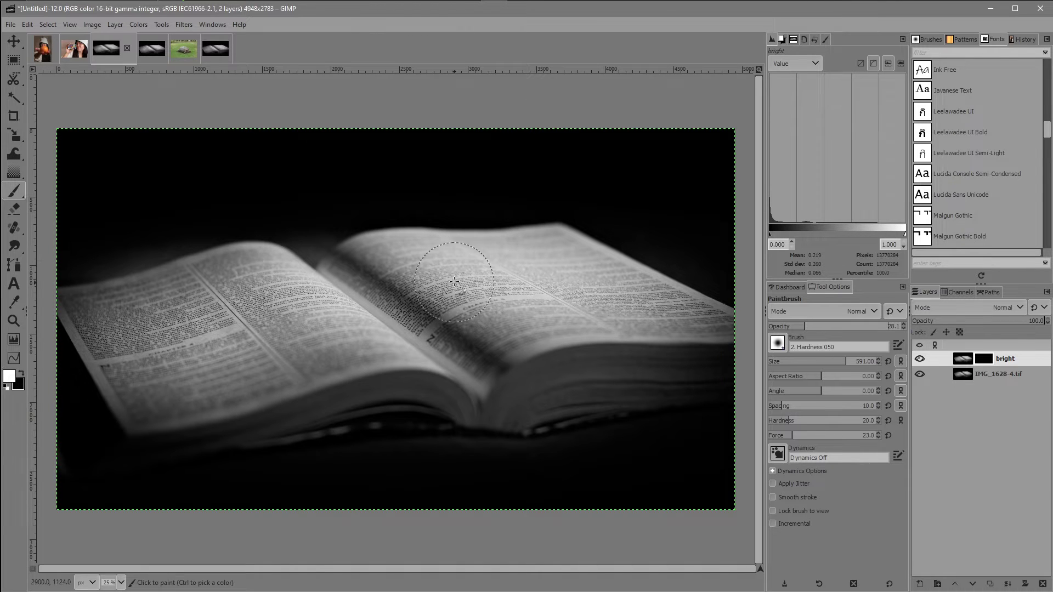
{"action": "left_click", "coordinate": [543, 277]}
{"action": "left_click", "coordinate": [921, 358]}
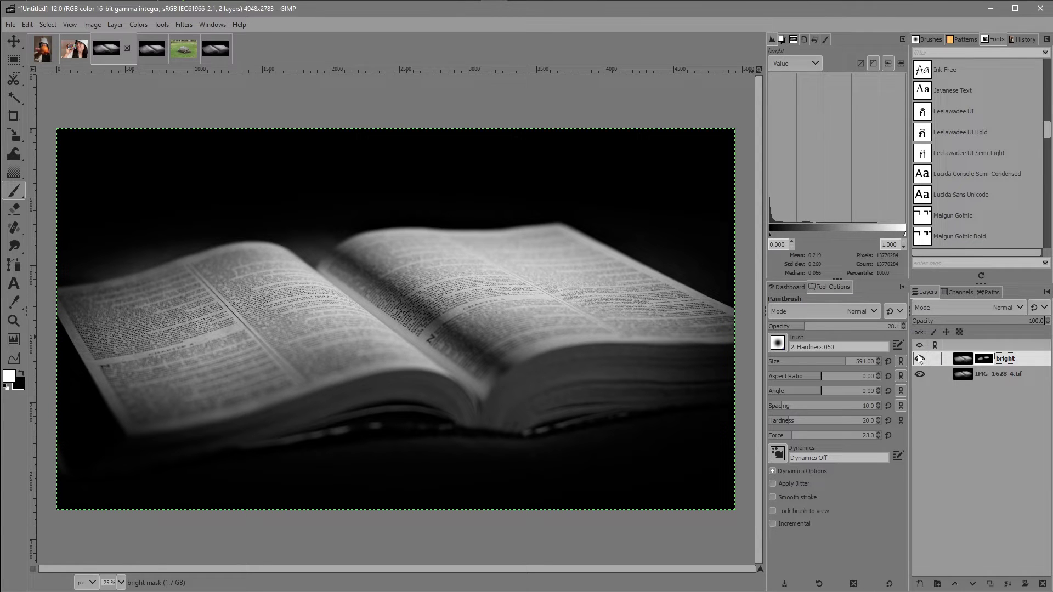
Step: Paint extra soft white over the left and right pages on the bright mask
{"action": "left_click", "coordinate": [919, 360]}
{"action": "left_click", "coordinate": [920, 375]}
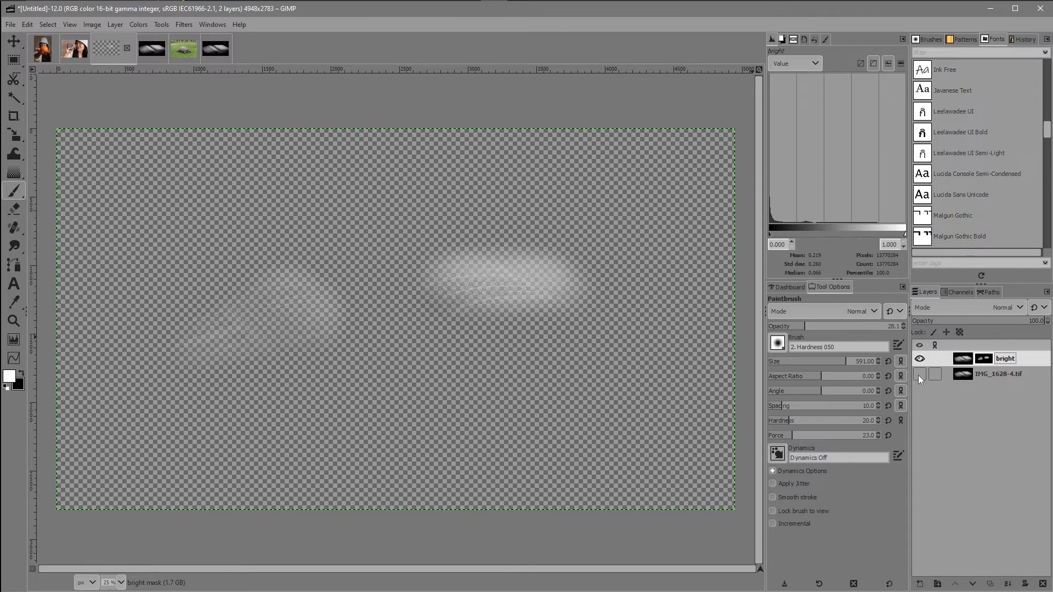
{"action": "mouse_move", "coordinate": [476, 290]}
{"action": "left_mouse_down"}
{"action": "mouse_move", "coordinate": [494, 305]}
{"action": "mouse_move", "coordinate": [553, 296]}
{"action": "mouse_move", "coordinate": [470, 297]}
{"action": "mouse_move", "coordinate": [429, 285]}
{"action": "mouse_move", "coordinate": [508, 279]}
{"action": "mouse_move", "coordinate": [529, 294]}
{"action": "mouse_move", "coordinate": [438, 292]}
{"action": "left_mouse_up"}
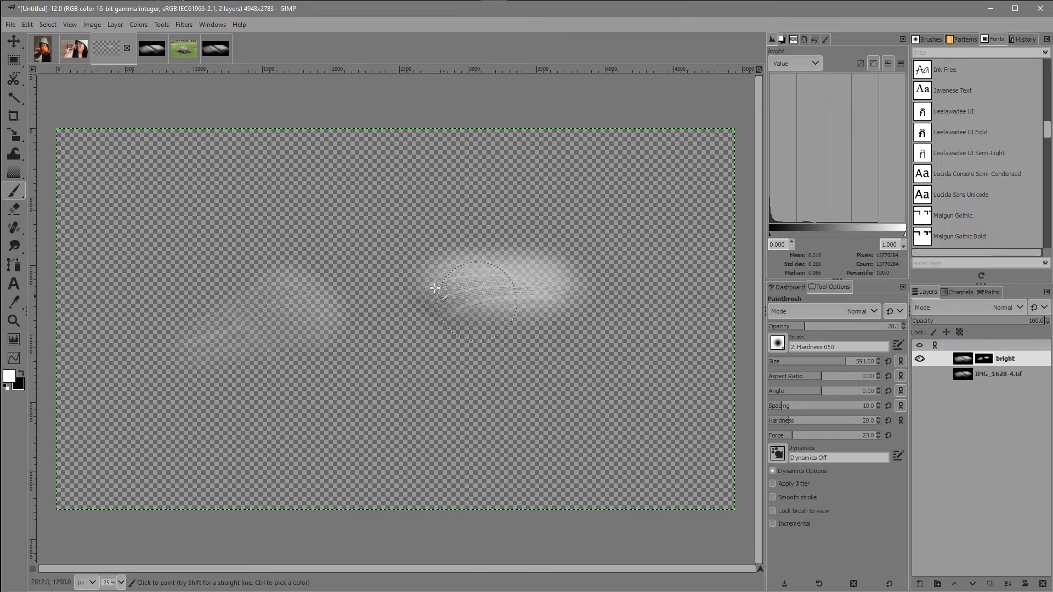
{"action": "mouse_move", "coordinate": [236, 328]}
{"action": "left_mouse_down"}
{"action": "mouse_move", "coordinate": [321, 298]}
{"action": "mouse_move", "coordinate": [315, 319]}
{"action": "mouse_move", "coordinate": [225, 326]}
{"action": "mouse_move", "coordinate": [306, 289]}
{"action": "mouse_move", "coordinate": [215, 321]}
{"action": "mouse_move", "coordinate": [218, 344]}
{"action": "mouse_move", "coordinate": [254, 308]}
{"action": "mouse_move", "coordinate": [278, 304]}
{"action": "mouse_move", "coordinate": [192, 341]}
{"action": "mouse_move", "coordinate": [205, 348]}
{"action": "mouse_move", "coordinate": [316, 323]}
{"action": "mouse_move", "coordinate": [266, 345]}
{"action": "left_mouse_up"}
{"action": "mouse_move", "coordinate": [446, 276]}
{"action": "left_mouse_down"}
{"action": "mouse_move", "coordinate": [464, 310]}
{"action": "mouse_move", "coordinate": [514, 305]}
{"action": "mouse_move", "coordinate": [420, 277]}
{"action": "mouse_move", "coordinate": [539, 295]}
{"action": "mouse_move", "coordinate": [502, 258]}
{"action": "mouse_move", "coordinate": [497, 310]}
{"action": "left_mouse_up"}
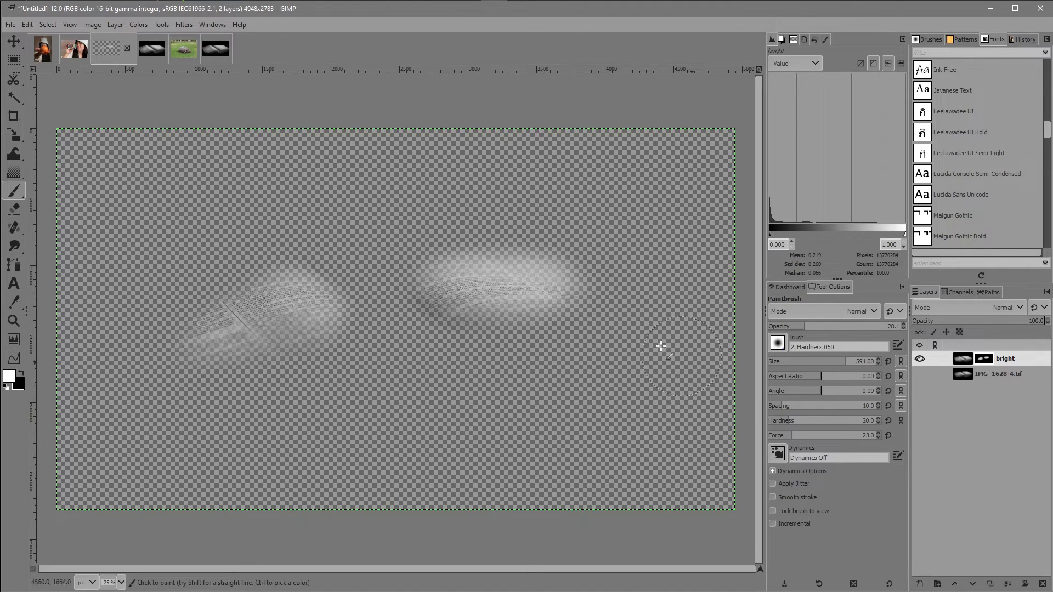
{"action": "mouse_move", "coordinate": [453, 294]}
{"action": "left_mouse_down"}
{"action": "mouse_move", "coordinate": [527, 280]}
{"action": "mouse_move", "coordinate": [581, 299]}
{"action": "left_mouse_up"}
{"action": "left_click", "coordinate": [919, 376]}
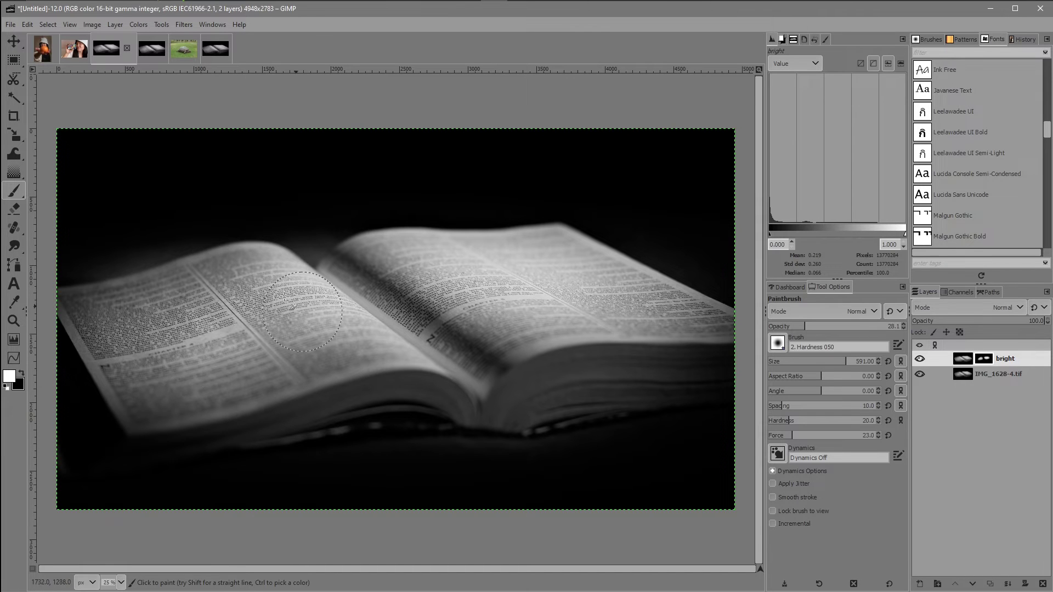
Step: Compare the bright layer on and off, then set the brush size to 72
{"action": "left_click", "coordinate": [922, 360]}
{"action": "left_click", "coordinate": [921, 359]}
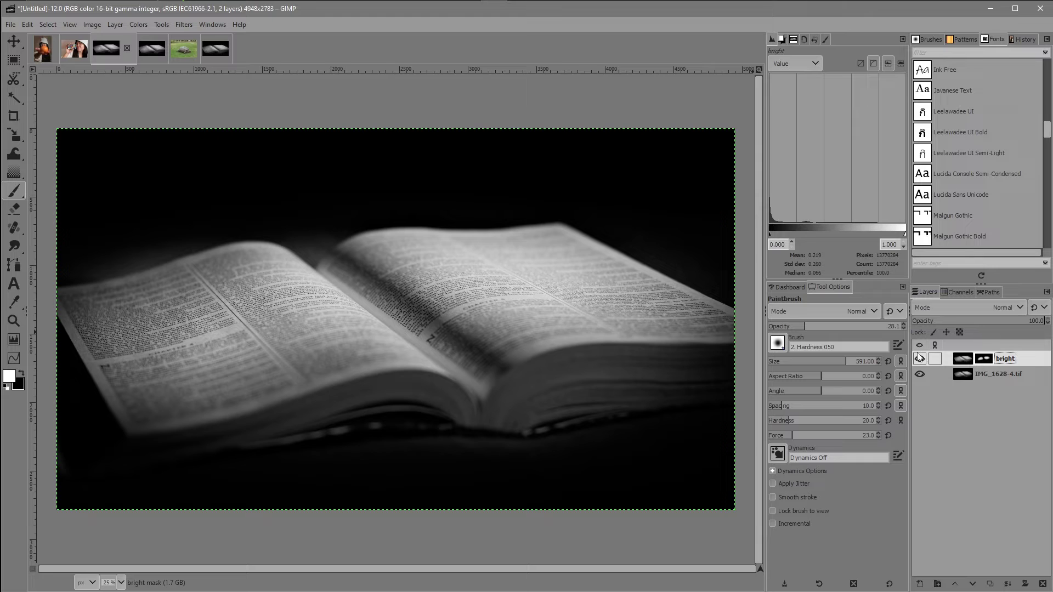
{"action": "left_click_drag", "start_coordinate": [824, 365], "coordinate": [784, 365]}
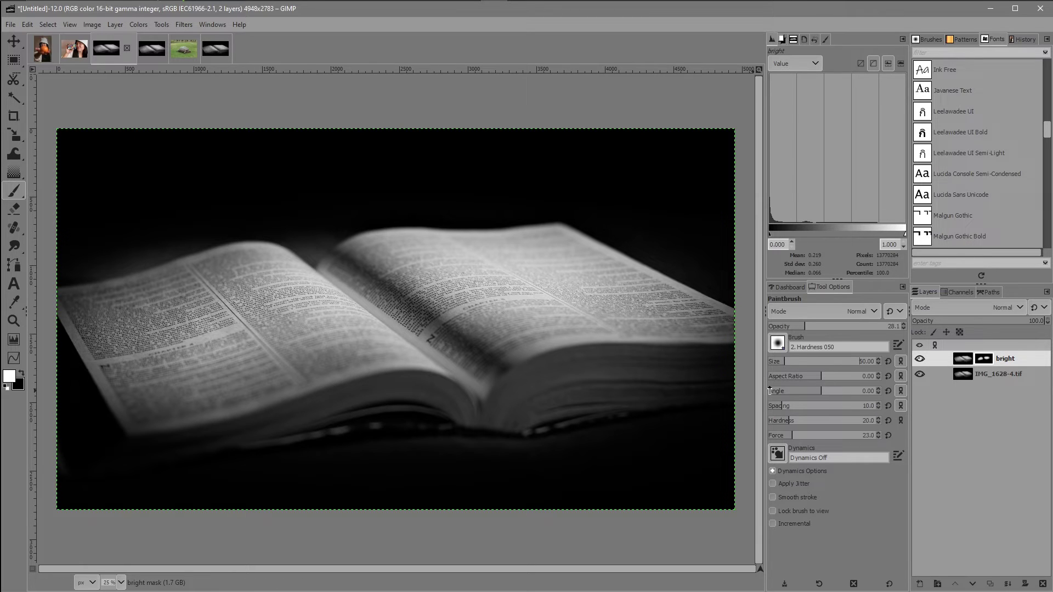
{"action": "left_click_drag", "start_coordinate": [787, 366], "coordinate": [790, 366]}
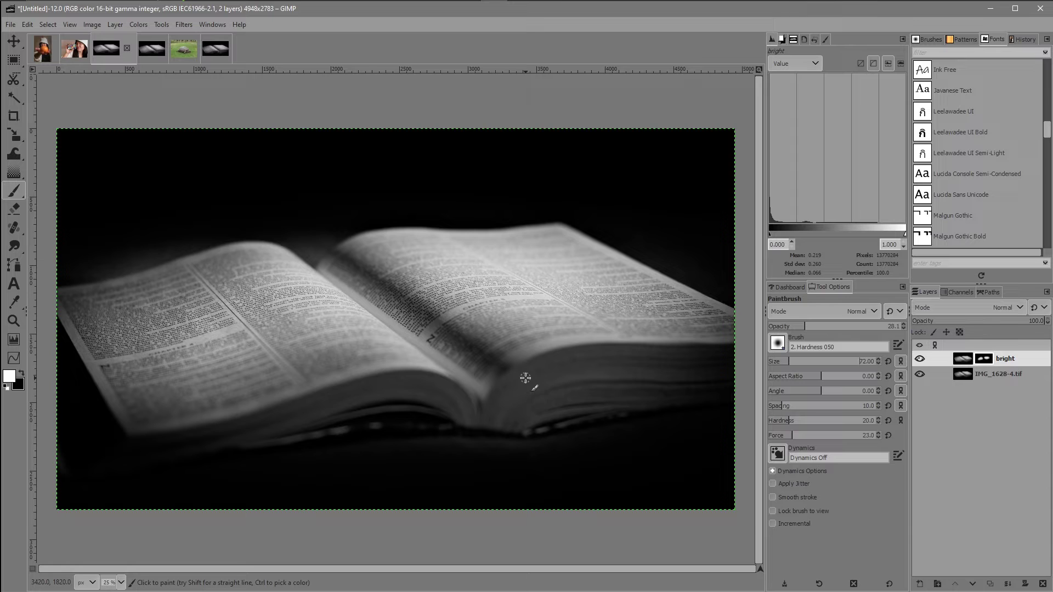
{"action": "scroll", "coordinate": [554, 400], "scroll_direction": "up", "scroll_amount": 2}
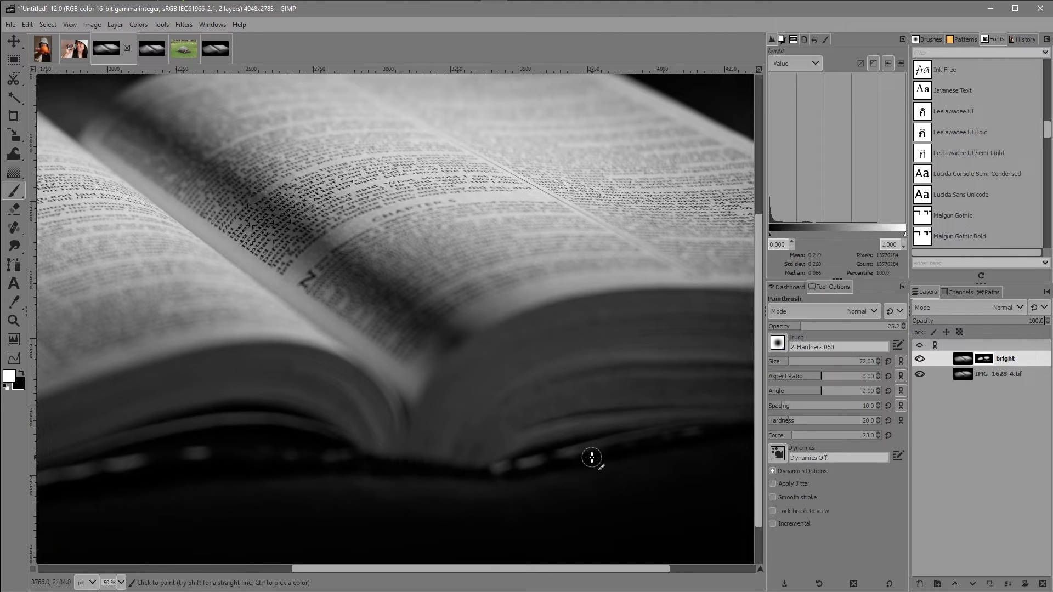
Step: Fit the photo in view, compare bright at lower opacity, then restore it to 100
{"action": "key", "text": "shift+ctrl+j"}
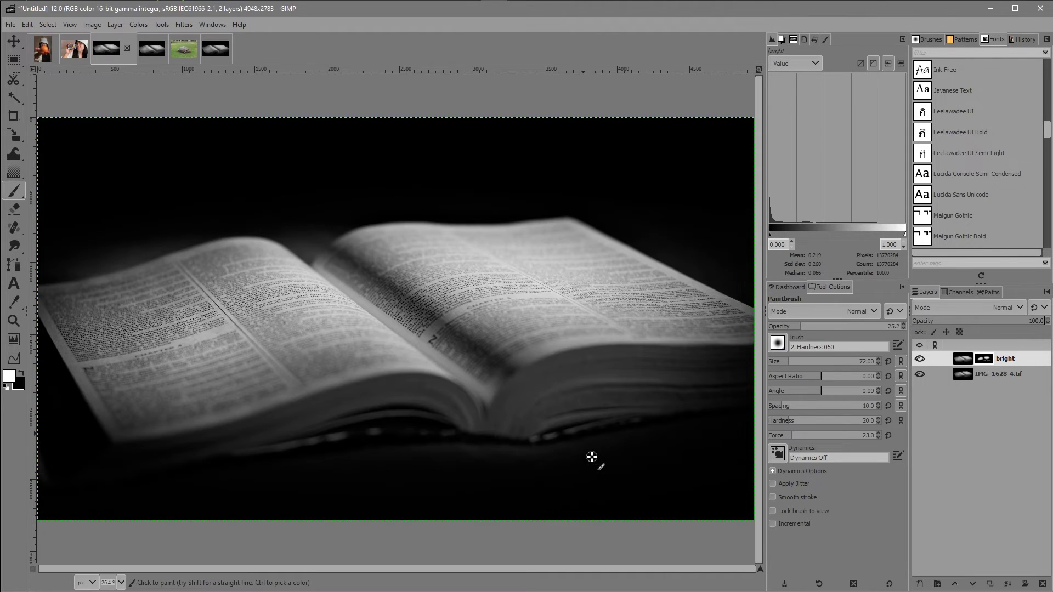
{"action": "mouse_move", "coordinate": [999, 325]}
{"action": "left_mouse_down"}
{"action": "mouse_move", "coordinate": [952, 325]}
{"action": "mouse_move", "coordinate": [985, 326]}
{"action": "left_mouse_up"}
{"action": "left_click", "coordinate": [921, 360]}
{"action": "left_click_drag", "start_coordinate": [986, 323], "coordinate": [1049, 323]}
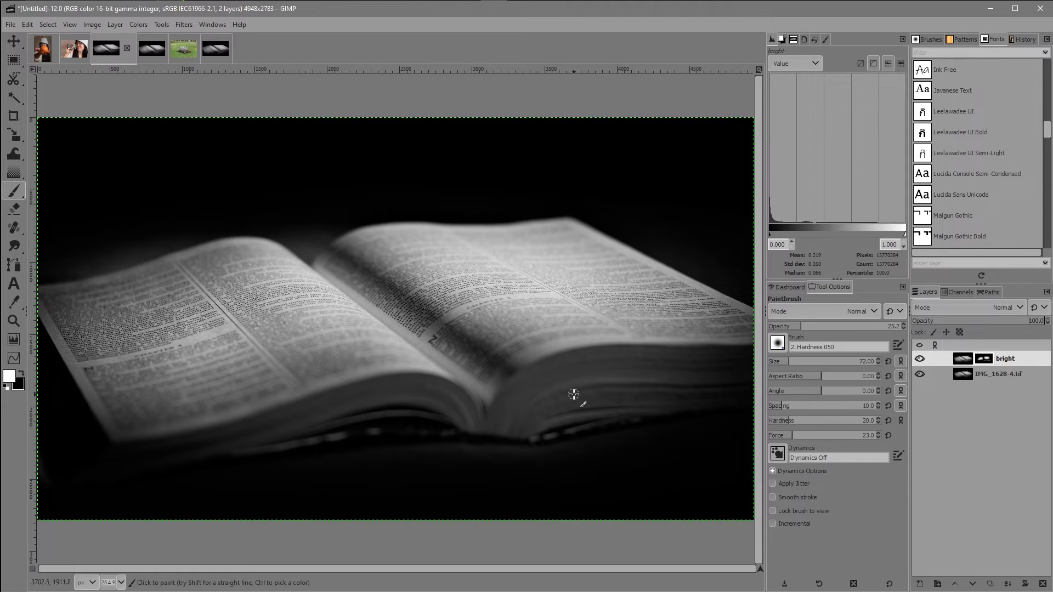
Step: Create a New from Visible layer above bright and name it 'dark'
{"action": "right_click", "coordinate": [965, 363]}
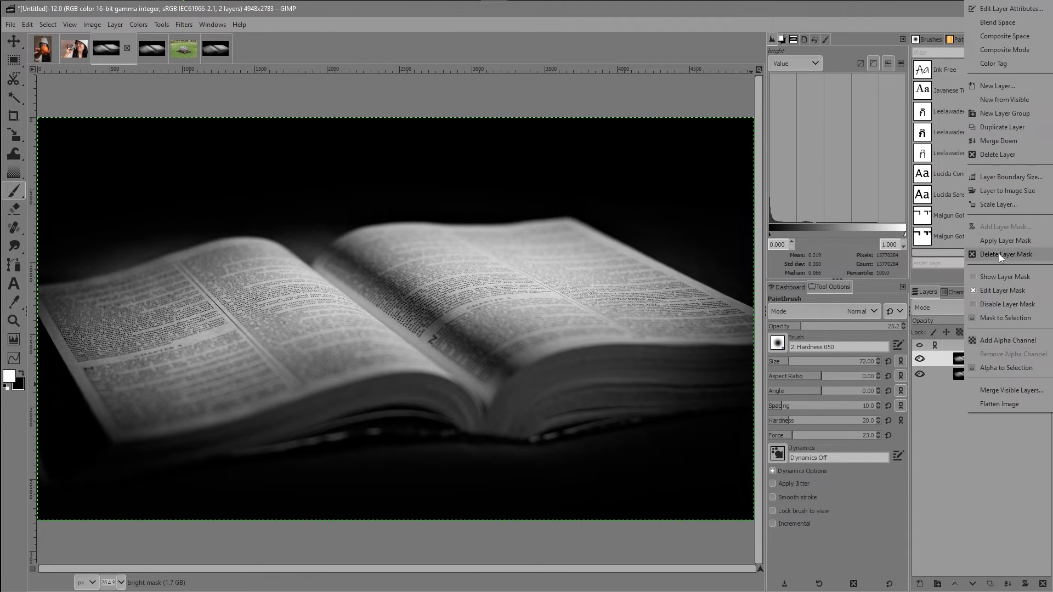
{"action": "left_click", "coordinate": [999, 100]}
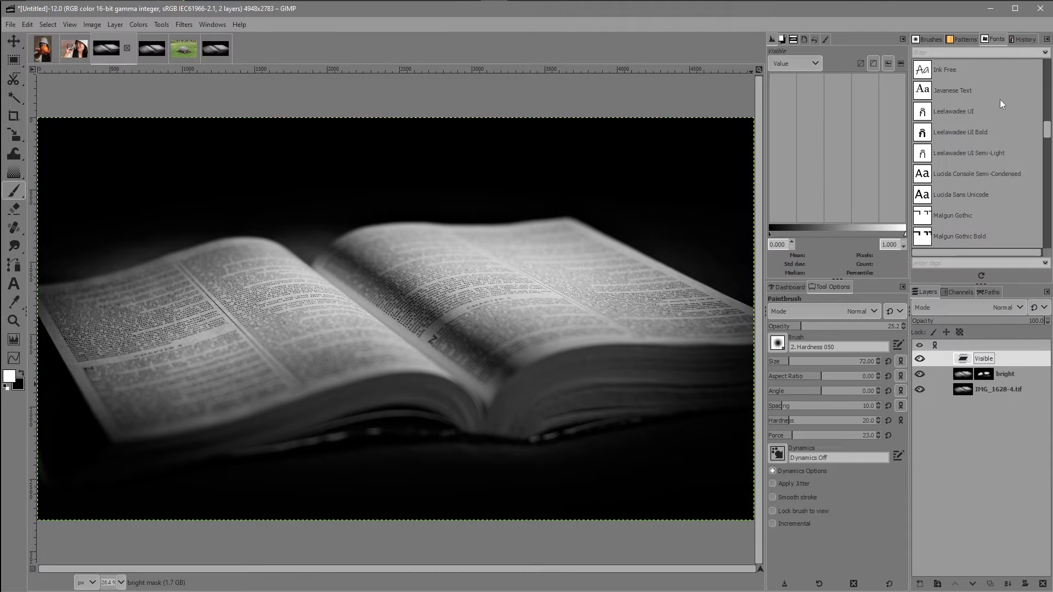
{"action": "double_click", "coordinate": [985, 358]}
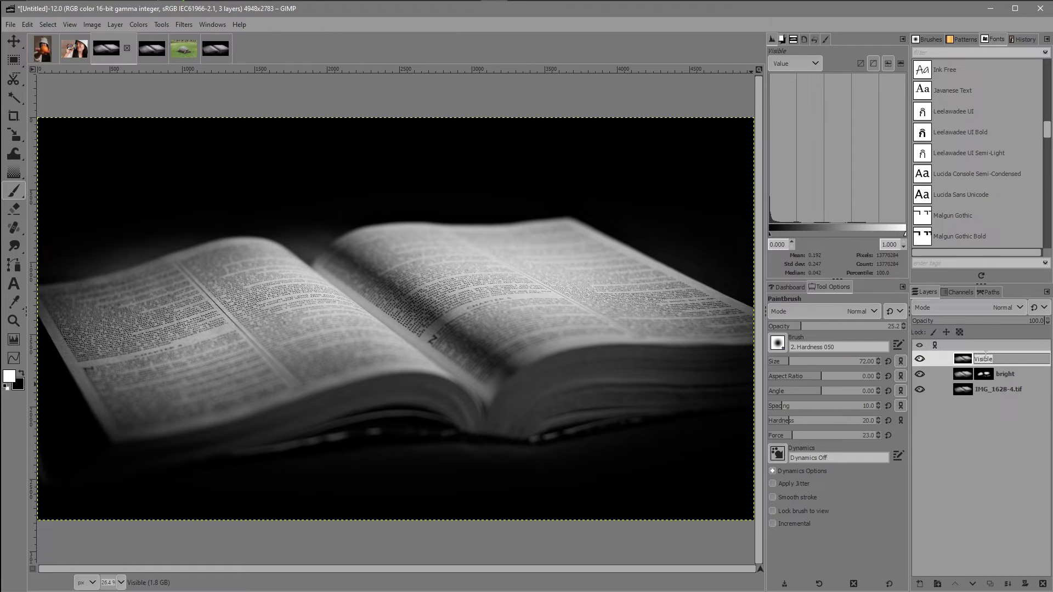
{"action": "type", "text": "dark"}
{"action": "key", "text": "Return"}
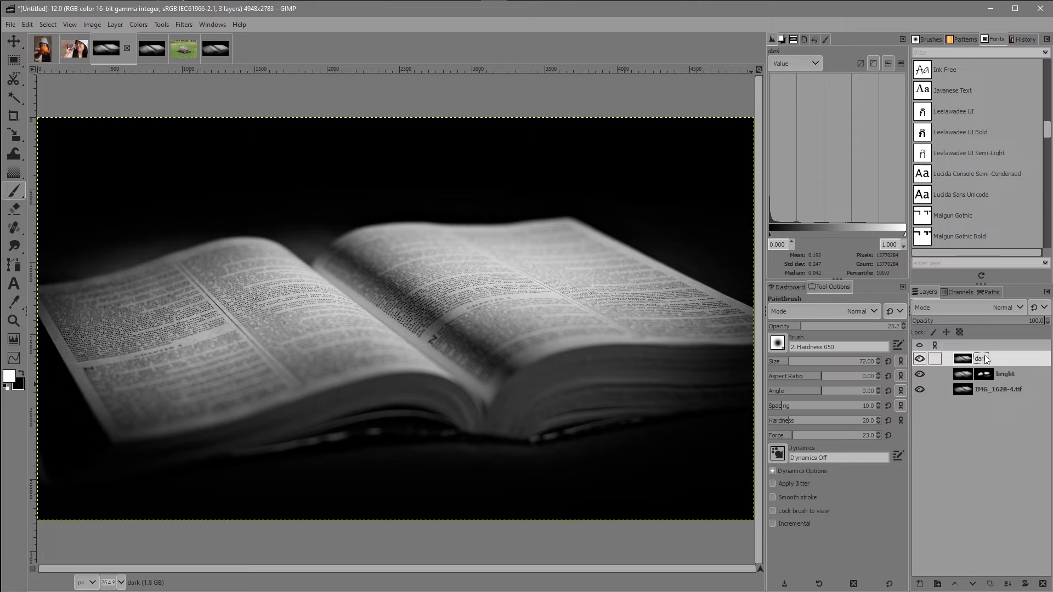
Step: Darken the dark layer with a Curves point pulled from input 27.44 to output 19.14
{"action": "left_click", "coordinate": [12, 359]}
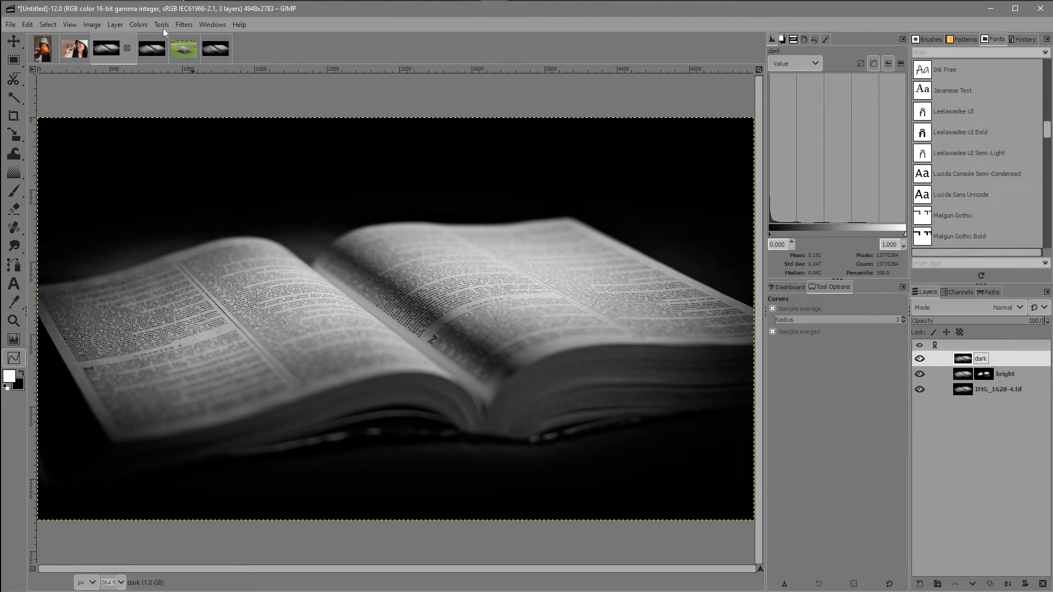
{"action": "left_click", "coordinate": [138, 24]}
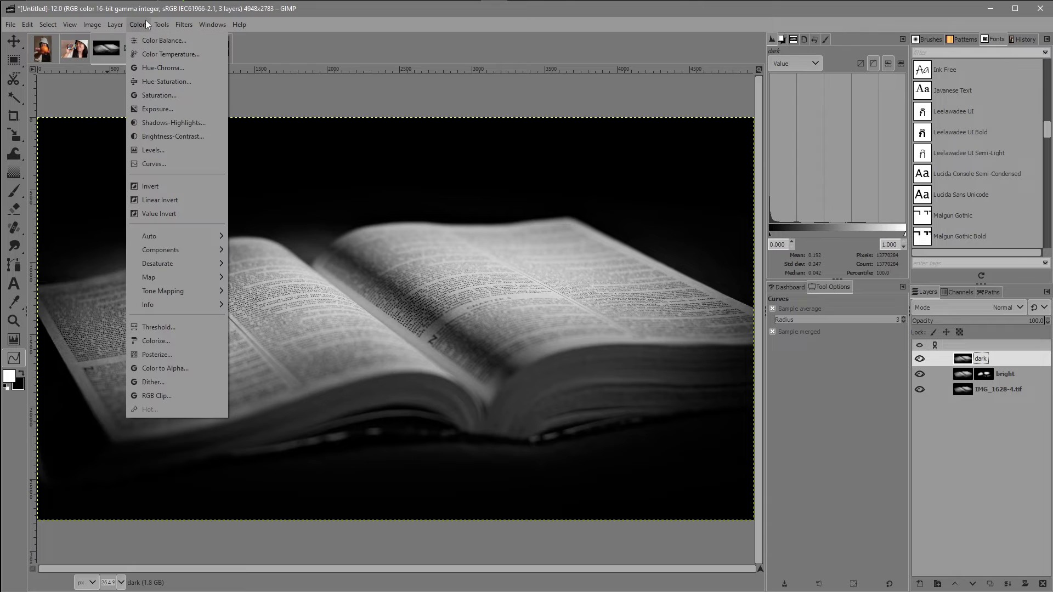
{"action": "left_click", "coordinate": [166, 167]}
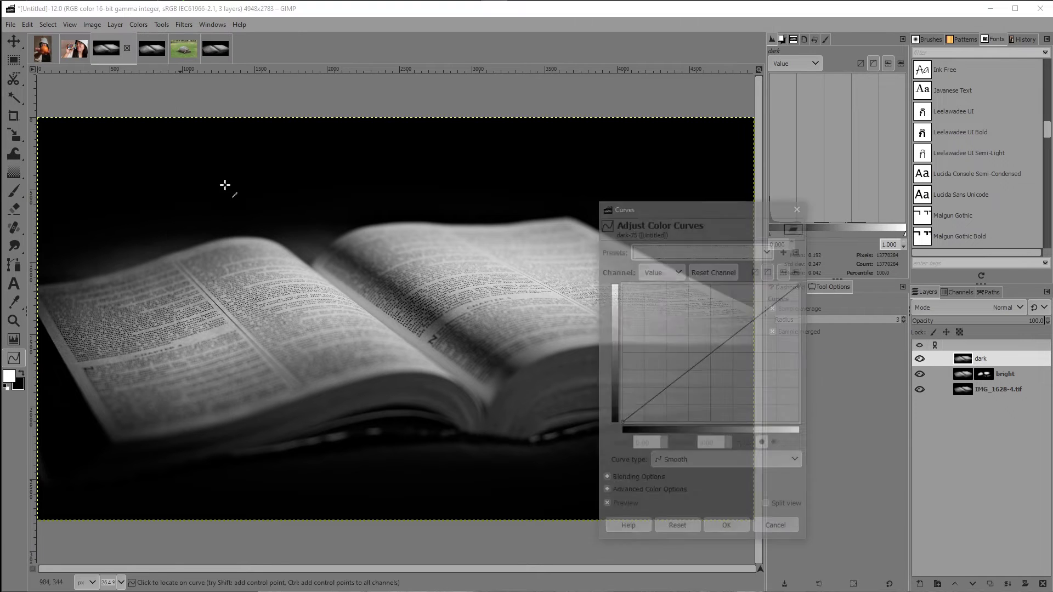
{"action": "left_click_drag", "start_coordinate": [717, 209], "coordinate": [676, 196]}
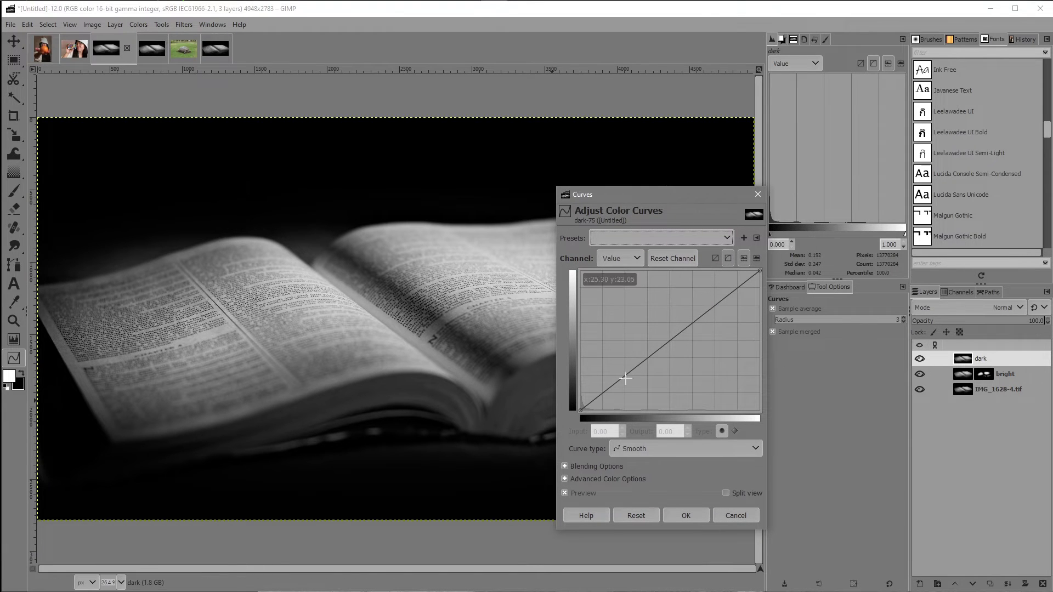
{"action": "left_click_drag", "start_coordinate": [624, 378], "coordinate": [628, 384]}
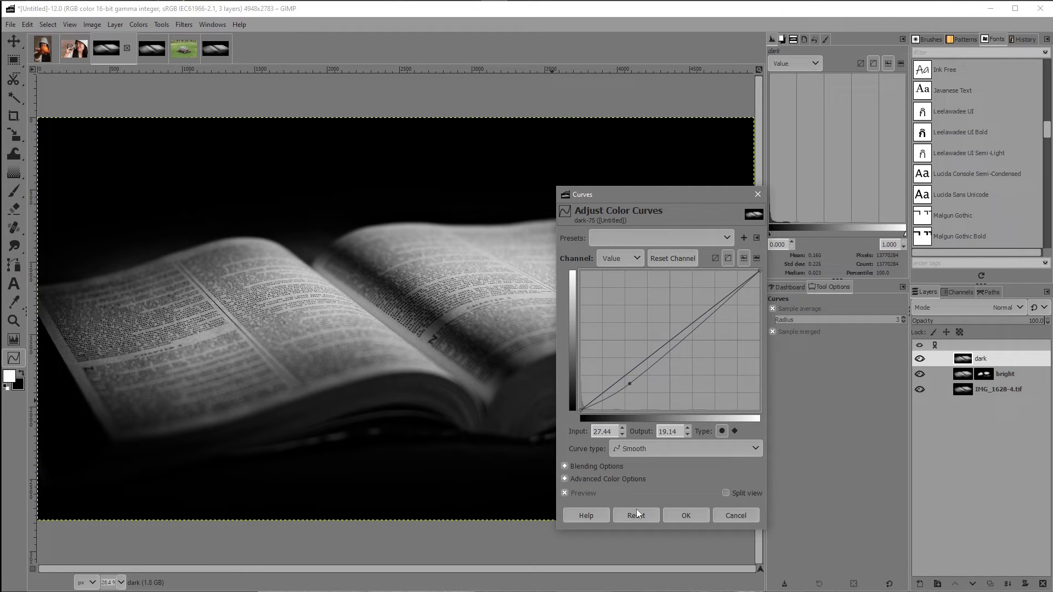
{"action": "left_click", "coordinate": [565, 493]}
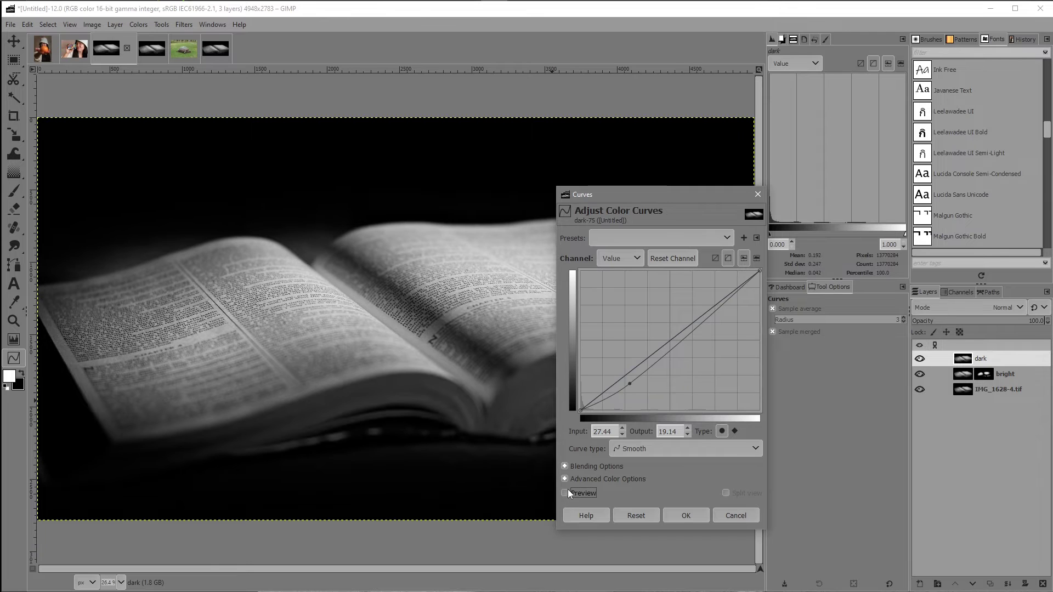
{"action": "left_click", "coordinate": [568, 492]}
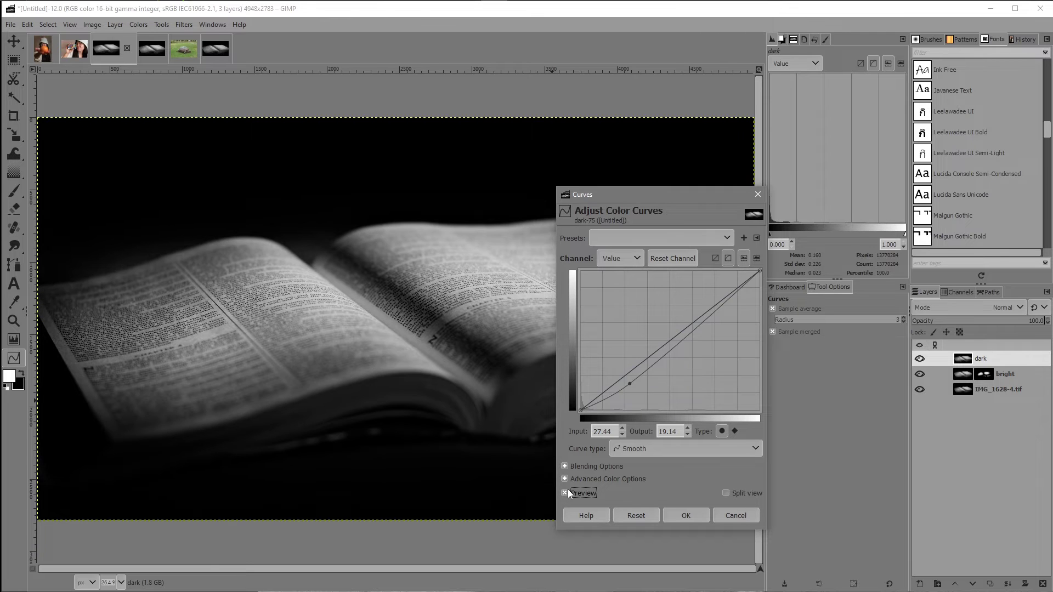
{"action": "left_click", "coordinate": [686, 515]}
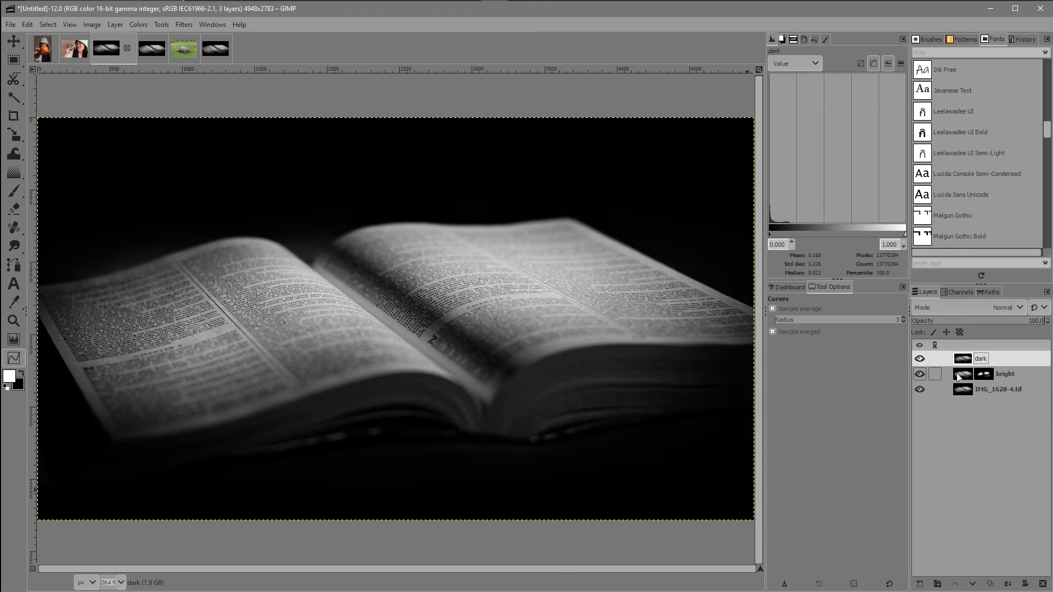
Step: Add a Black (full transparency) layer mask to the dark layer
{"action": "right_click", "coordinate": [968, 360]}
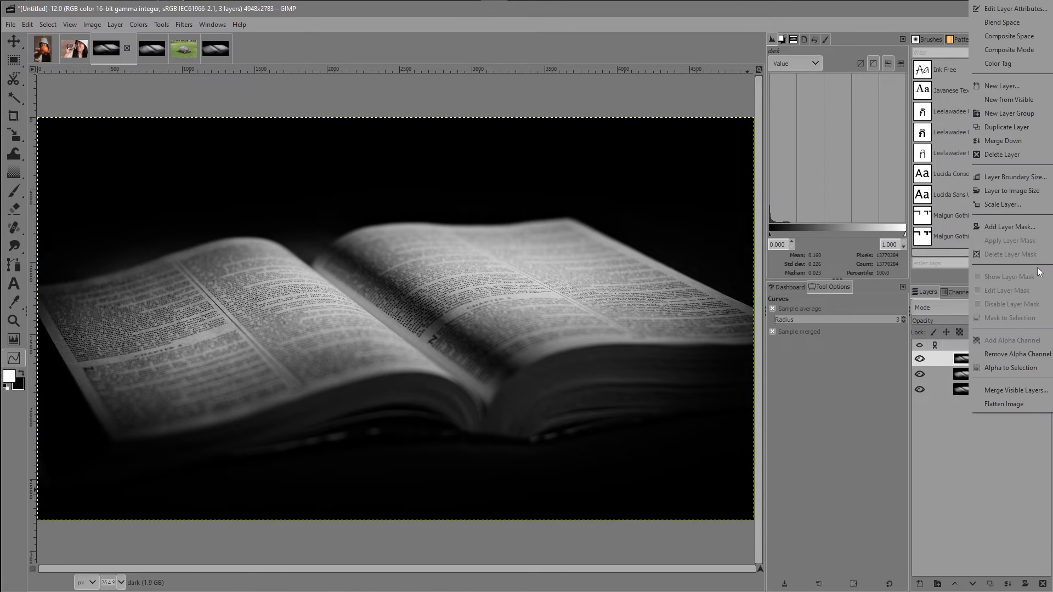
{"action": "left_click", "coordinate": [1021, 229]}
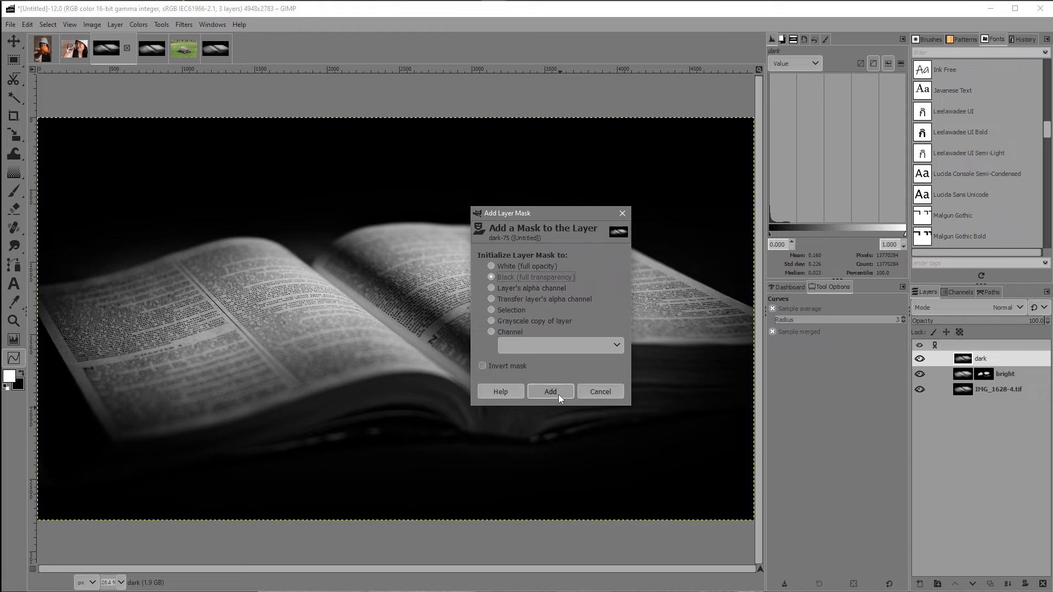
{"action": "left_click", "coordinate": [560, 391]}
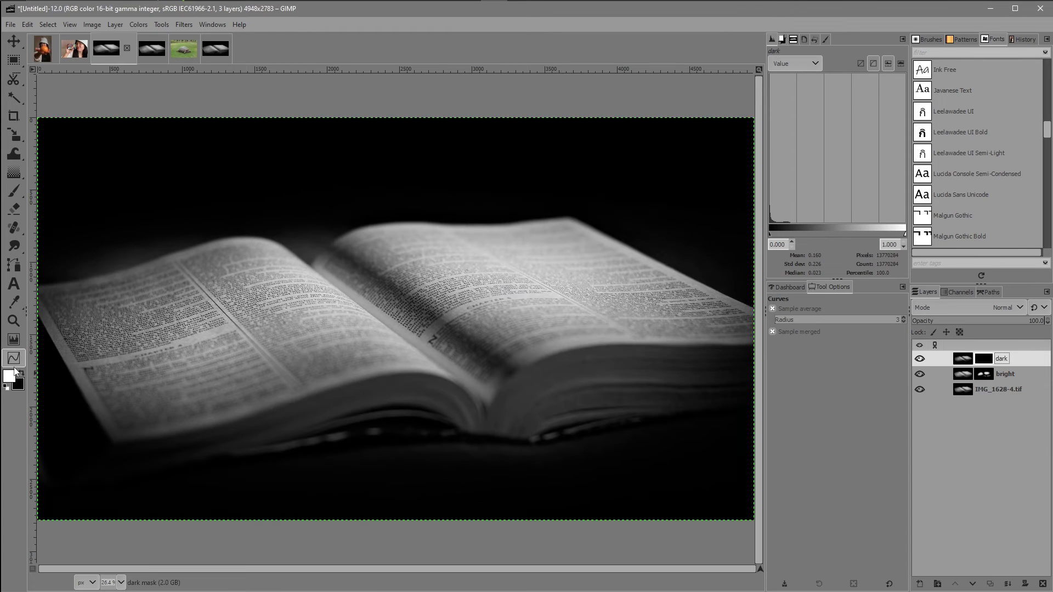
Step: Paint white into the dark mask's top-right corner with a Paintbrush about 1463 in size
{"action": "left_click", "coordinate": [14, 193]}
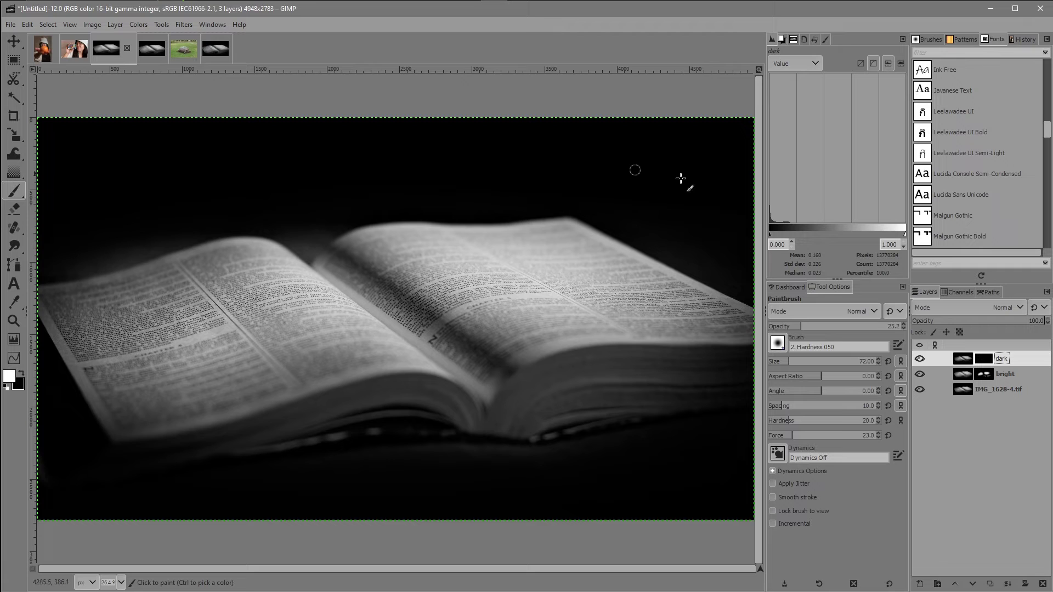
{"action": "left_click", "coordinate": [797, 362]}
{"action": "left_click_drag", "start_coordinate": [797, 363], "coordinate": [898, 379]}
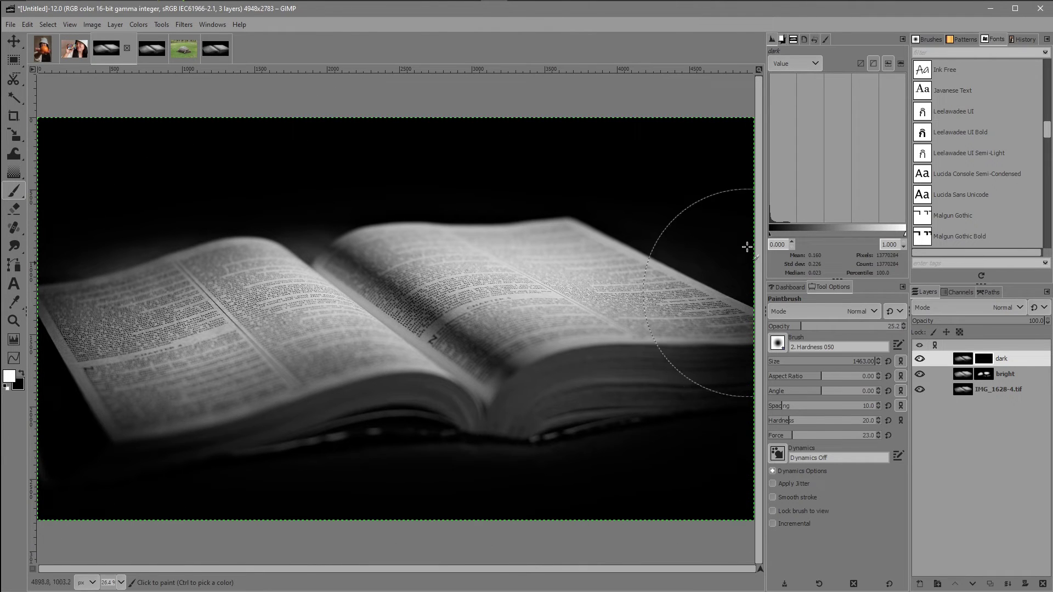
{"action": "mouse_move", "coordinate": [746, 236]}
{"action": "left_mouse_down"}
{"action": "mouse_move", "coordinate": [752, 176]}
{"action": "mouse_move", "coordinate": [734, 168]}
{"action": "left_mouse_up"}
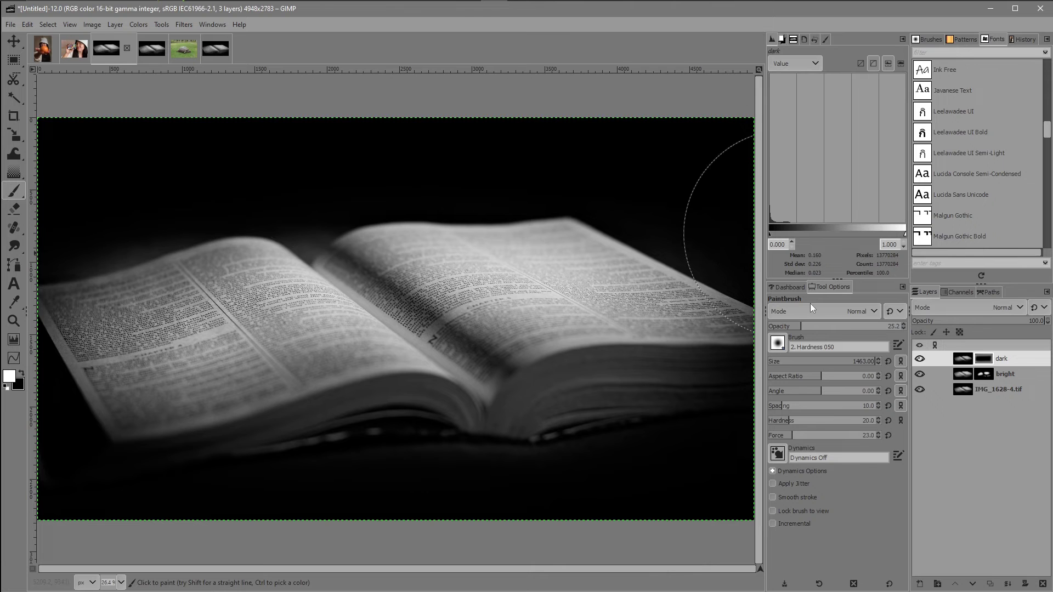
Step: Solo the dark layer, paint white along the top, right and left mask edges, then show all layers
{"action": "left_click", "coordinate": [920, 360], "text": "shift"}
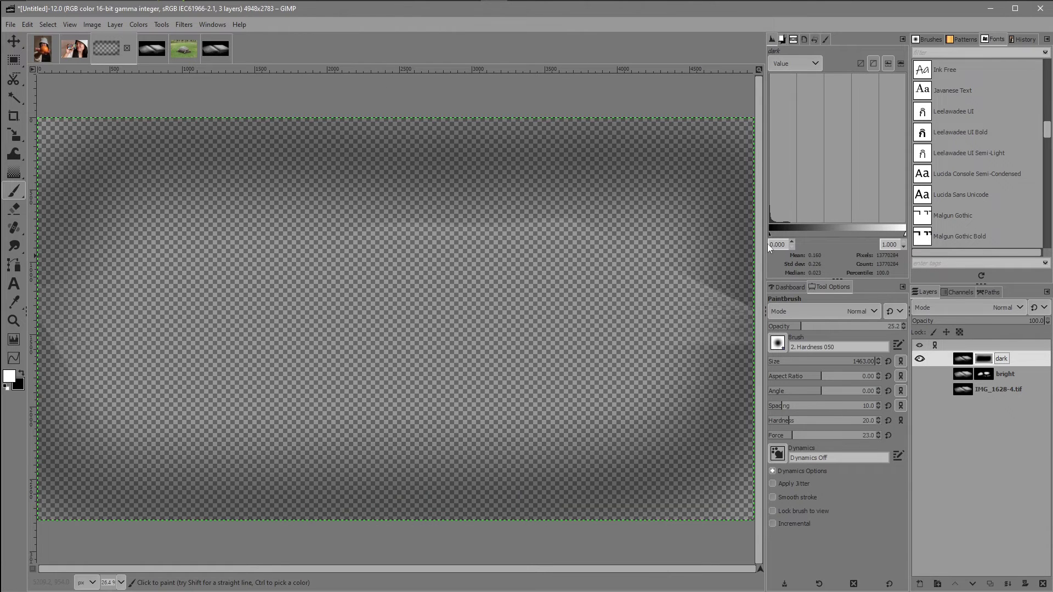
{"action": "mouse_move", "coordinate": [713, 176]}
{"action": "left_mouse_down"}
{"action": "mouse_move", "coordinate": [650, 157]}
{"action": "mouse_move", "coordinate": [412, 136]}
{"action": "mouse_move", "coordinate": [3, 149]}
{"action": "left_mouse_up"}
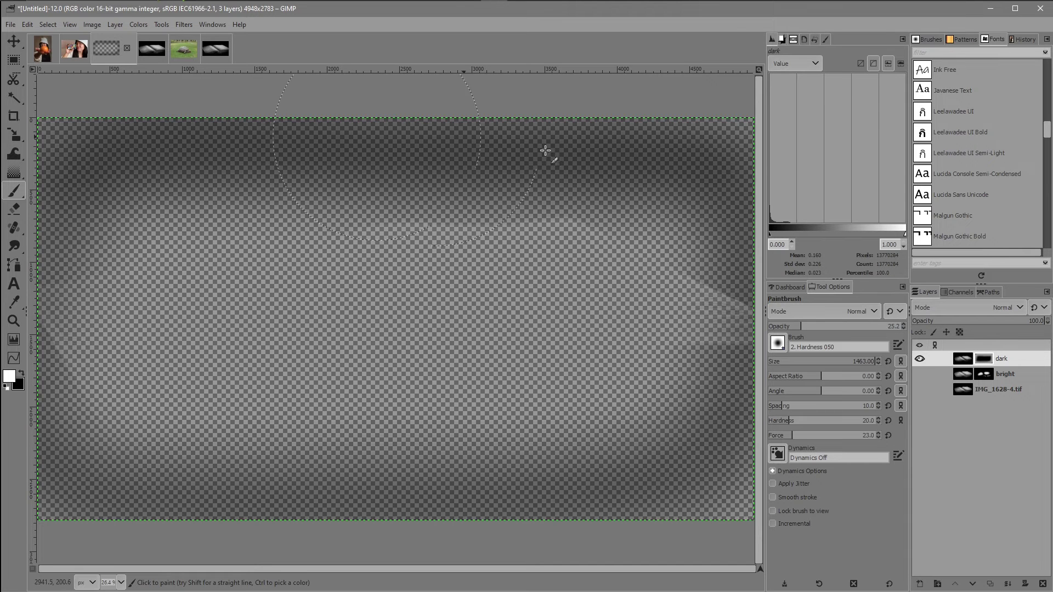
{"action": "mouse_move", "coordinate": [746, 422]}
{"action": "left_mouse_down"}
{"action": "mouse_move", "coordinate": [701, 494]}
{"action": "mouse_move", "coordinate": [729, 522]}
{"action": "mouse_move", "coordinate": [741, 510]}
{"action": "left_mouse_up"}
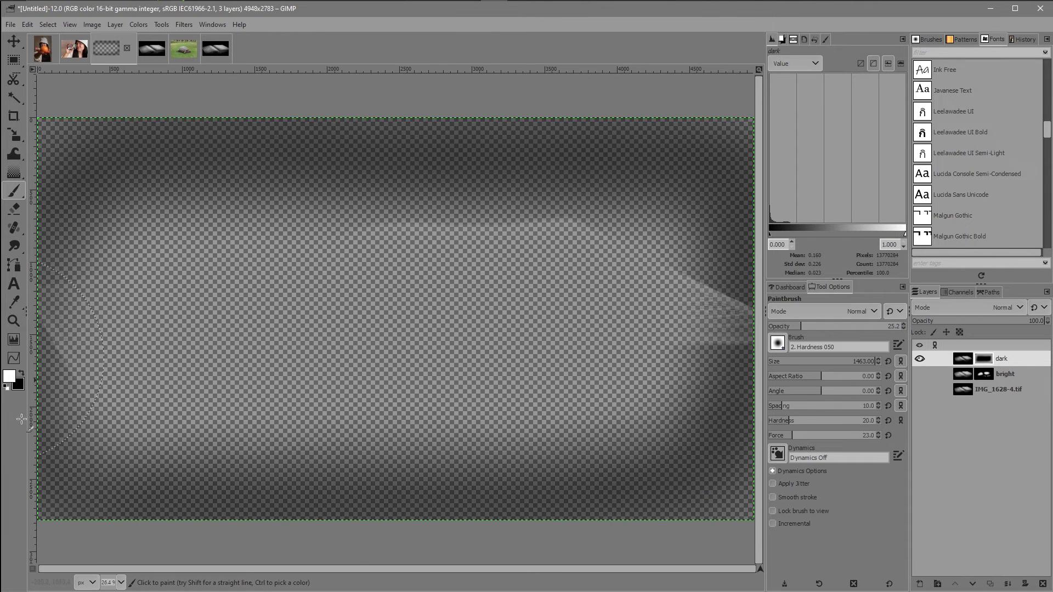
{"action": "left_click_drag", "start_coordinate": [37, 191], "coordinate": [33, 165]}
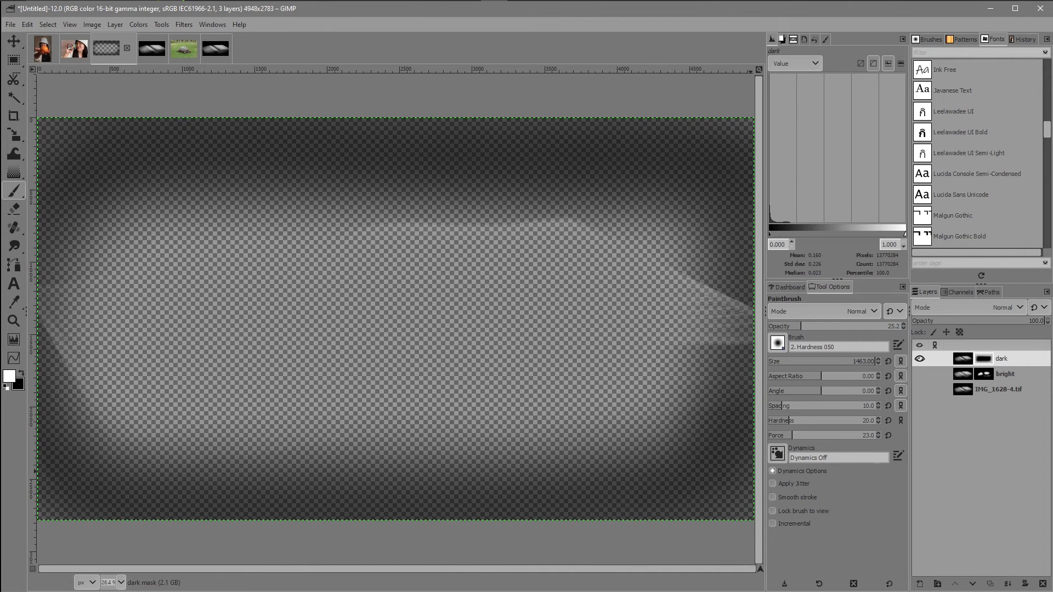
{"action": "left_click", "coordinate": [921, 360], "text": "shift"}
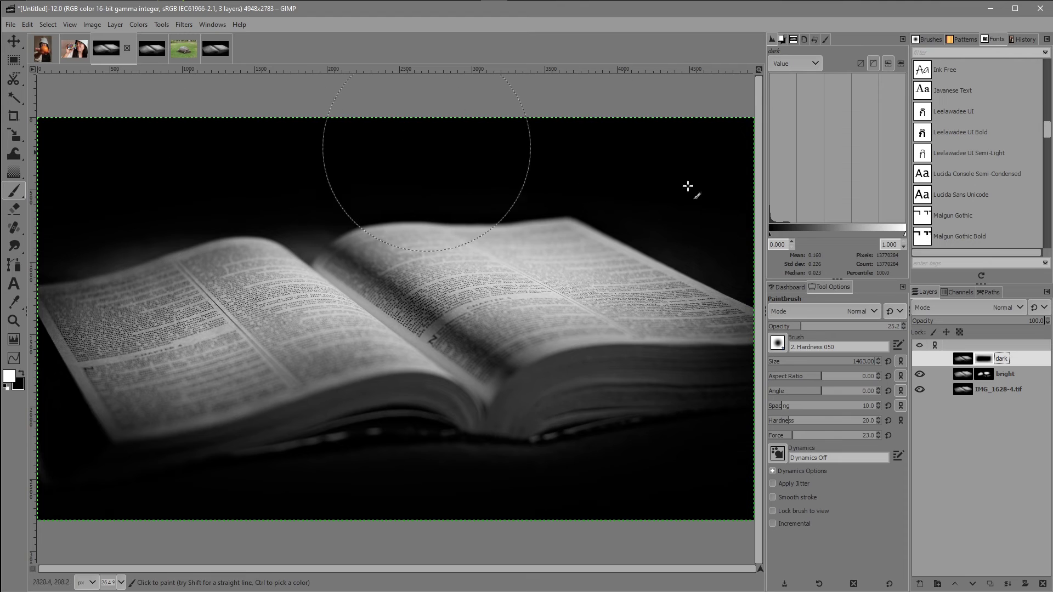
{"action": "left_click", "coordinate": [920, 359]}
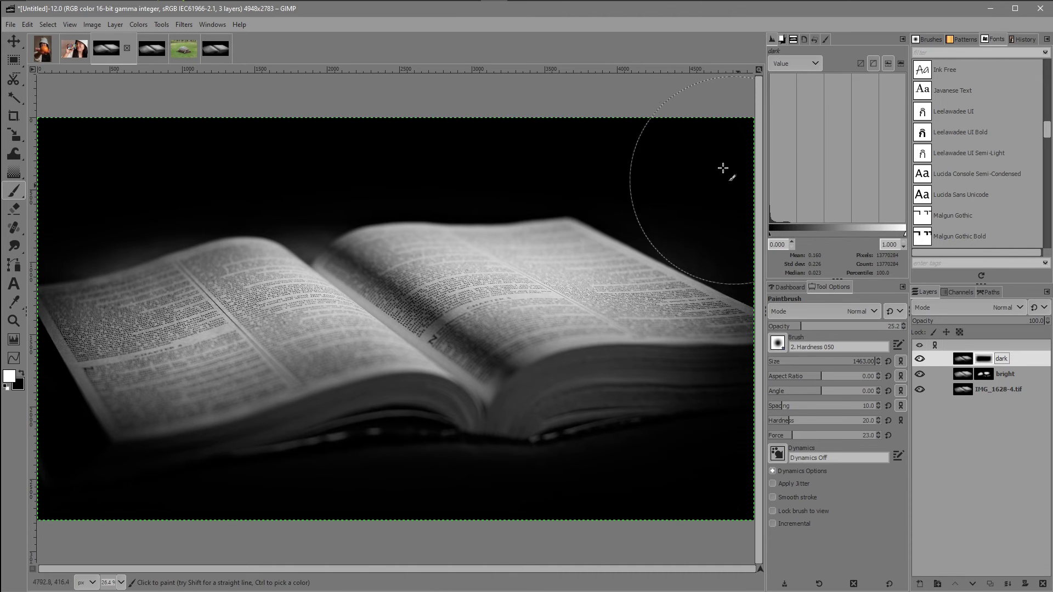
{"action": "left_click", "coordinate": [920, 359]}
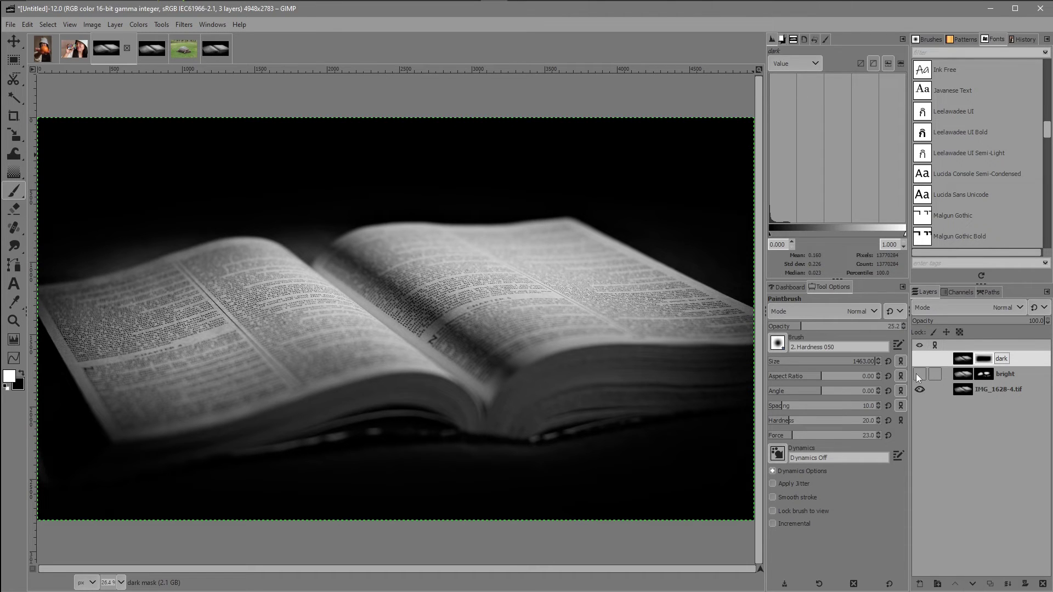
{"action": "left_click", "coordinate": [920, 375]}
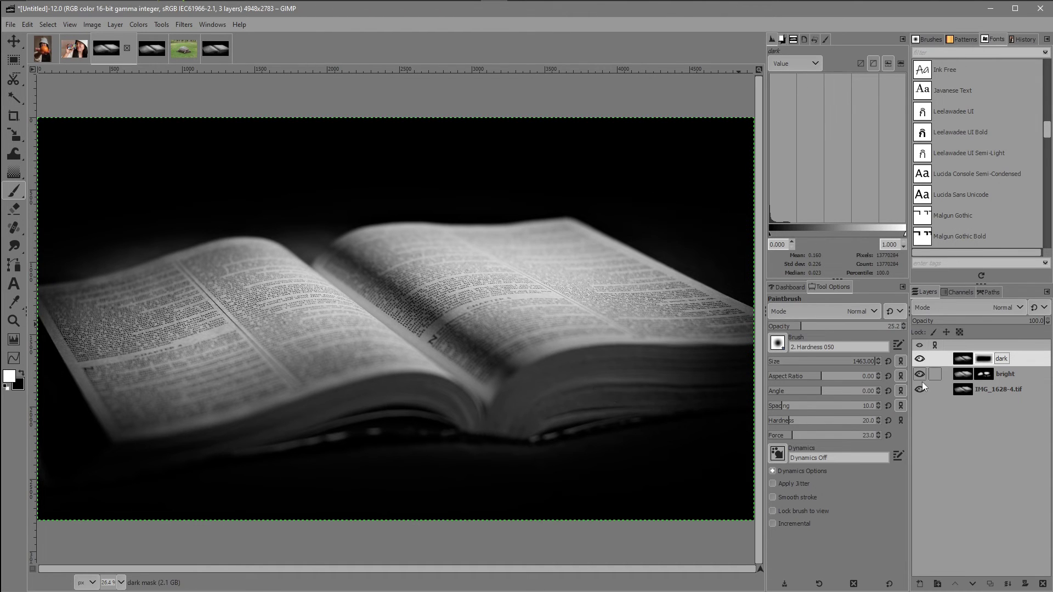
Step: Flatten the book photo to a single layer, then switch to the tortoise image
{"action": "right_click", "coordinate": [966, 360]}
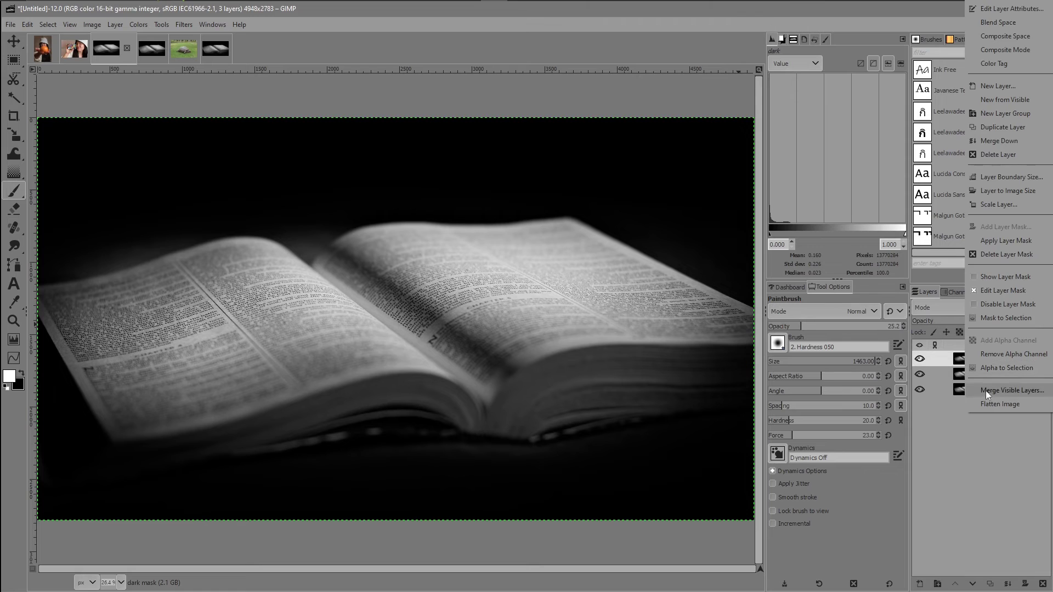
{"action": "left_click", "coordinate": [996, 406]}
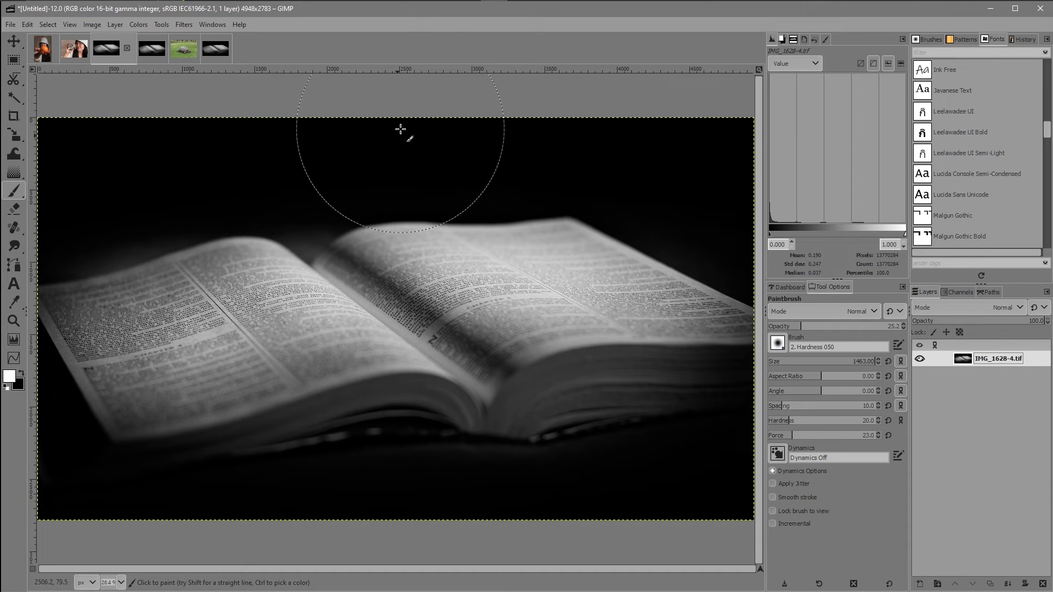
{"action": "left_click", "coordinate": [186, 48]}
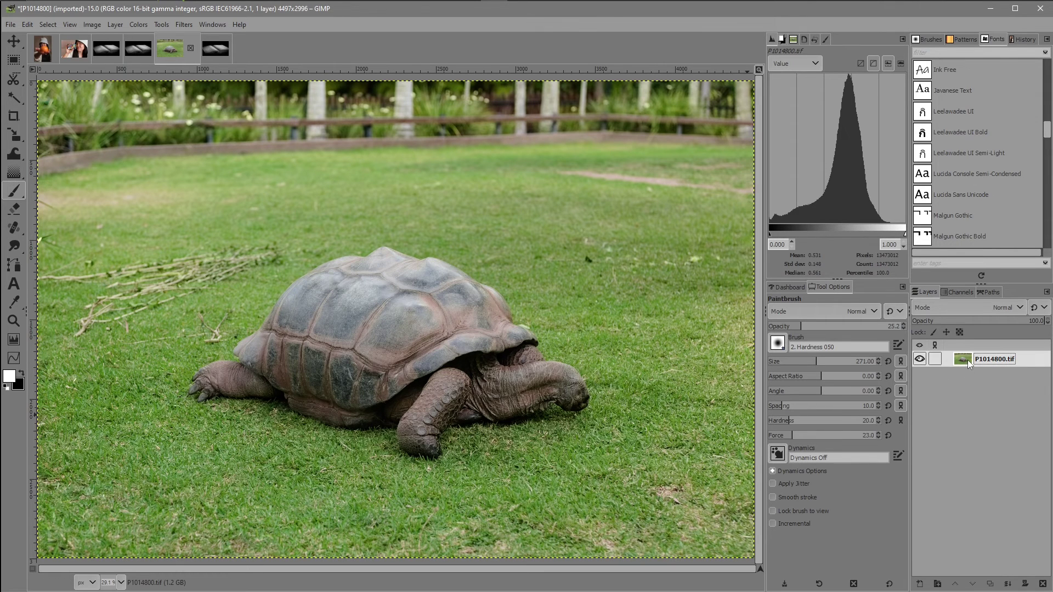
Step: Duplicate the tortoise photo layer and name the copy 'sharpen'
{"action": "left_click", "coordinate": [990, 582]}
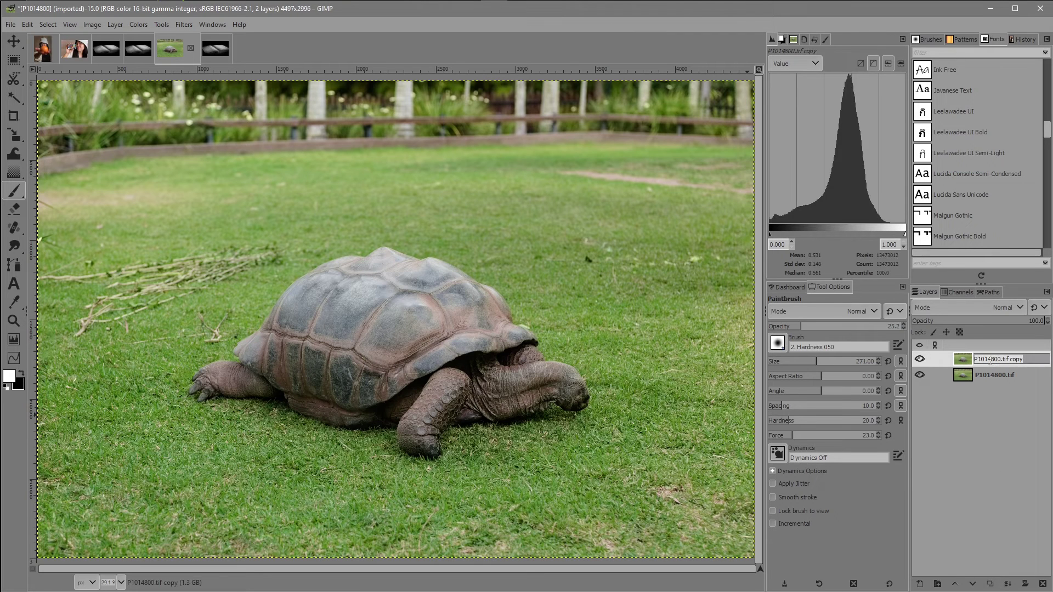
{"action": "type", "text": "sharpen"}
{"action": "key", "text": "Return"}
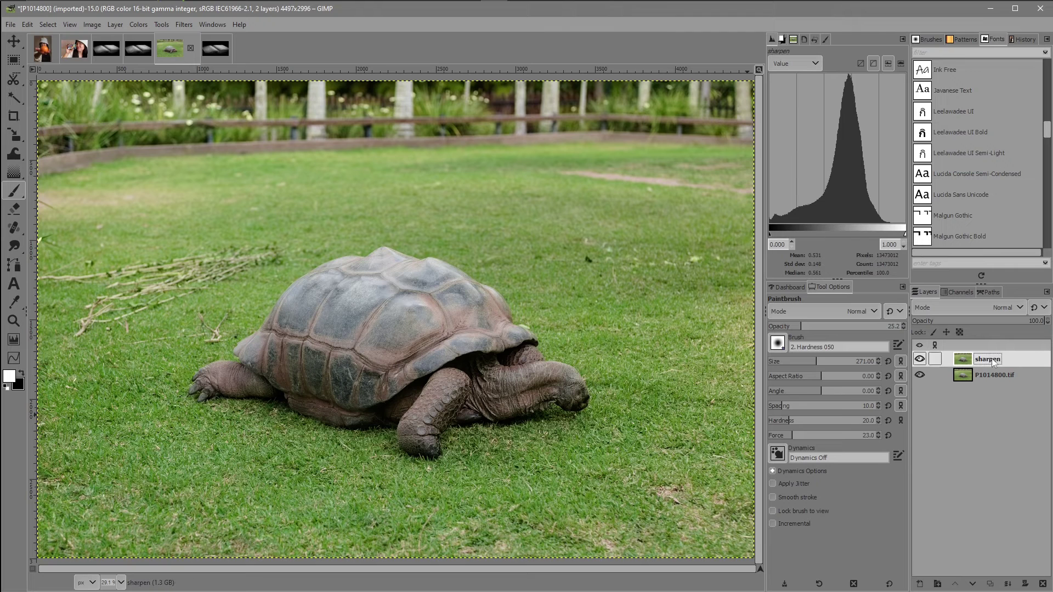
Step: Apply Unsharp Mask to the sharpen layer with radius 3.000 and amount 0.295, comparing the preview
{"action": "left_click", "coordinate": [176, 25]}
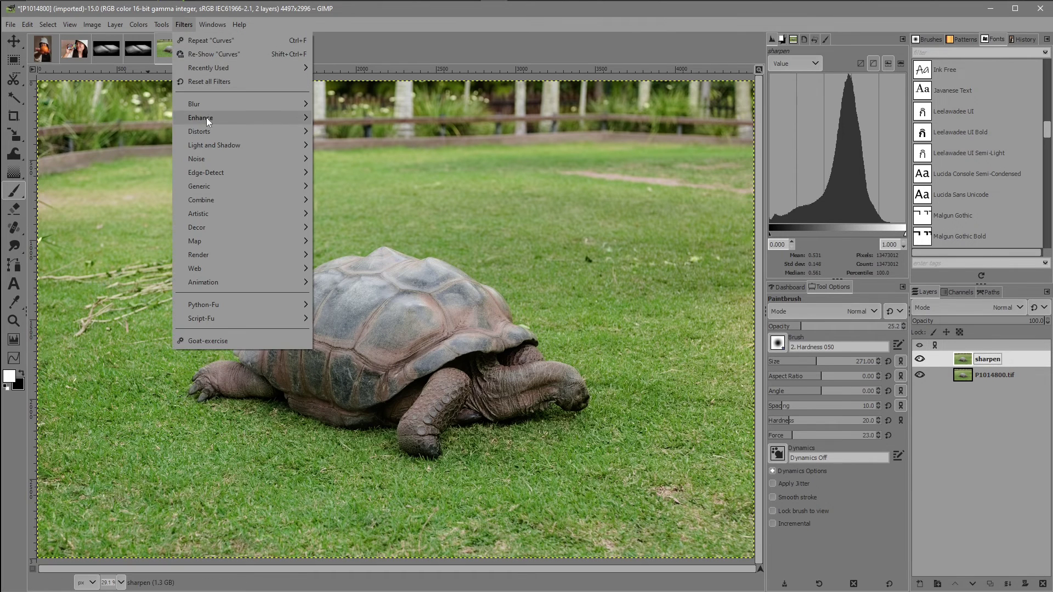
{"action": "mouse_move", "coordinate": [206, 117]}
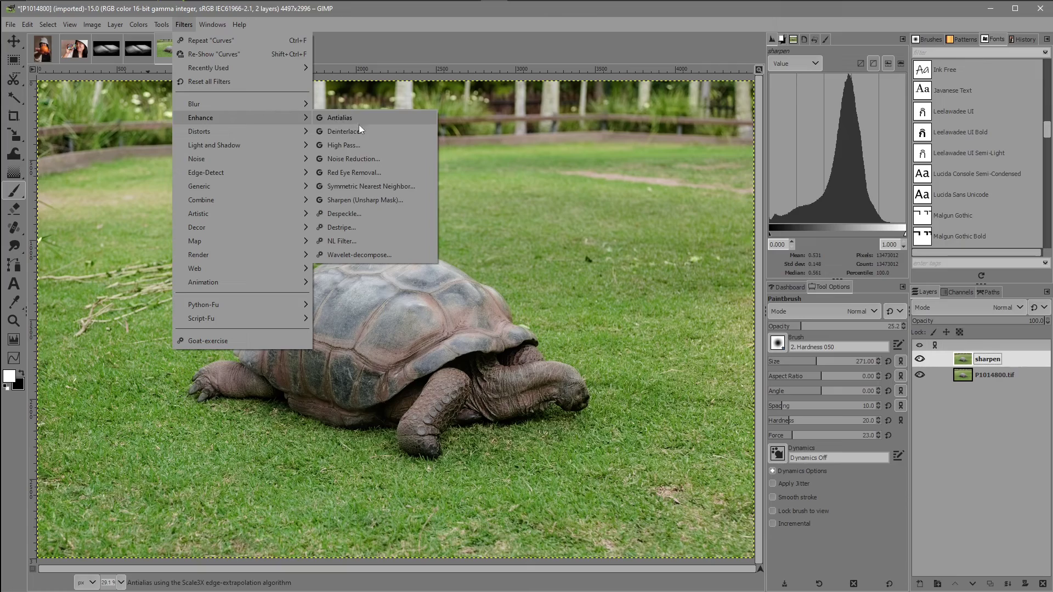
{"action": "left_click", "coordinate": [370, 200]}
{"action": "scroll", "coordinate": [459, 431], "scroll_direction": "up", "scroll_amount": 4}
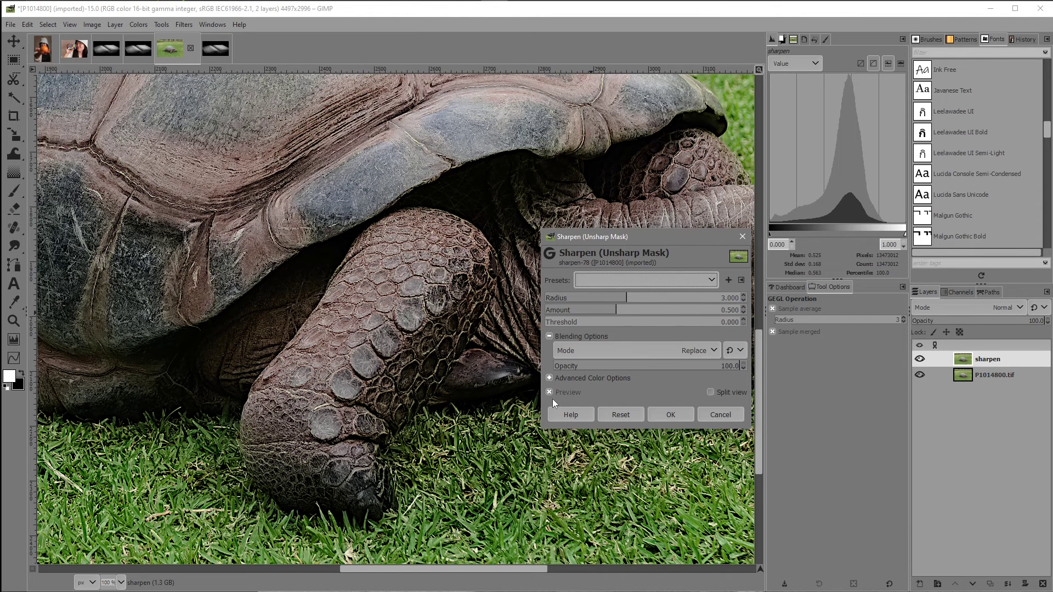
{"action": "left_click", "coordinate": [619, 311]}
{"action": "left_click", "coordinate": [551, 393]}
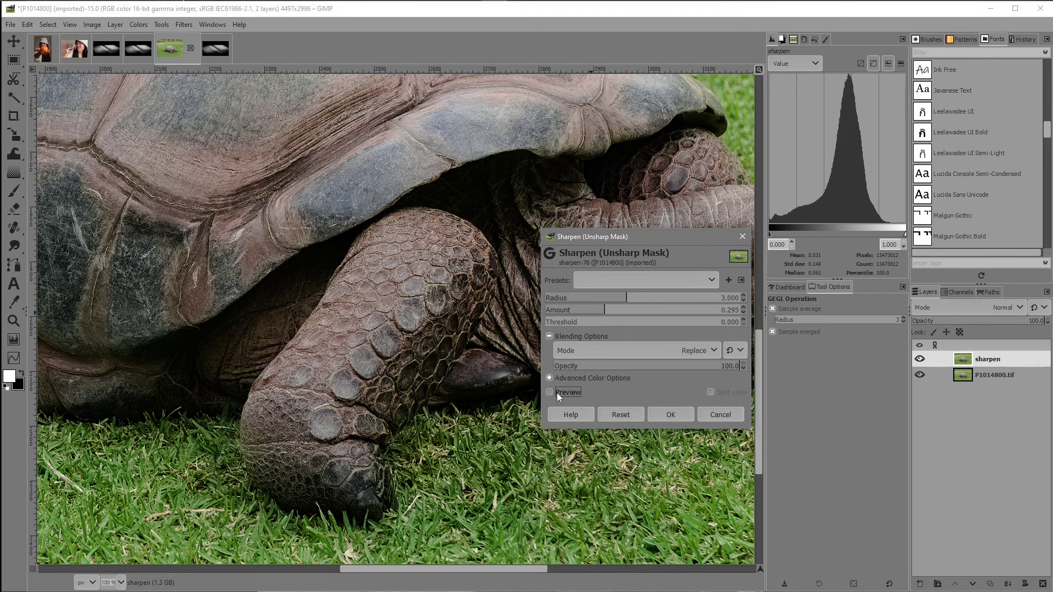
{"action": "left_click", "coordinate": [551, 393]}
{"action": "left_click", "coordinate": [551, 393]}
{"action": "left_click", "coordinate": [551, 393]}
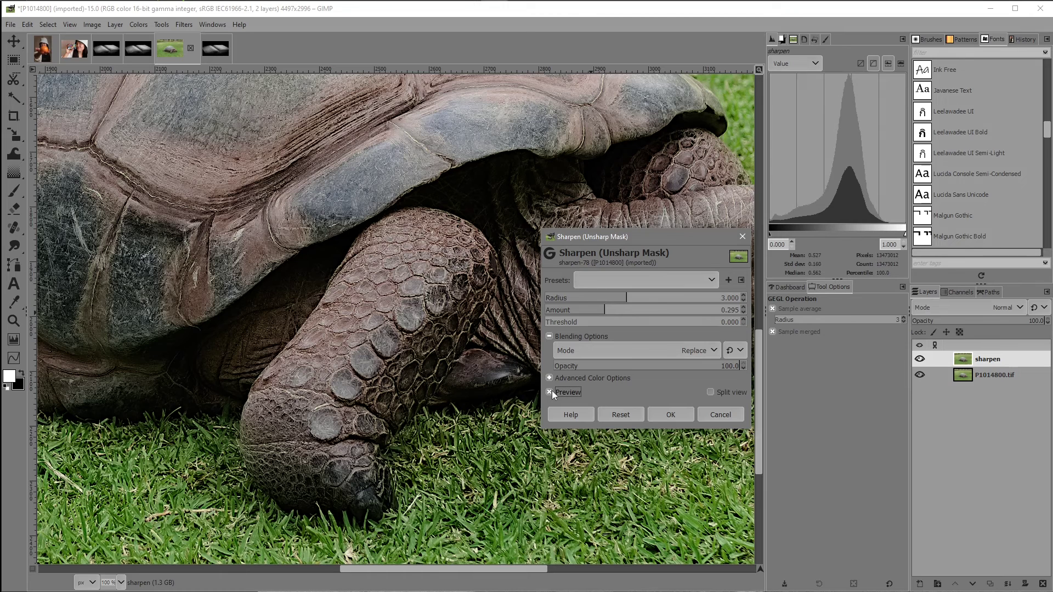
{"action": "left_click", "coordinate": [552, 391]}
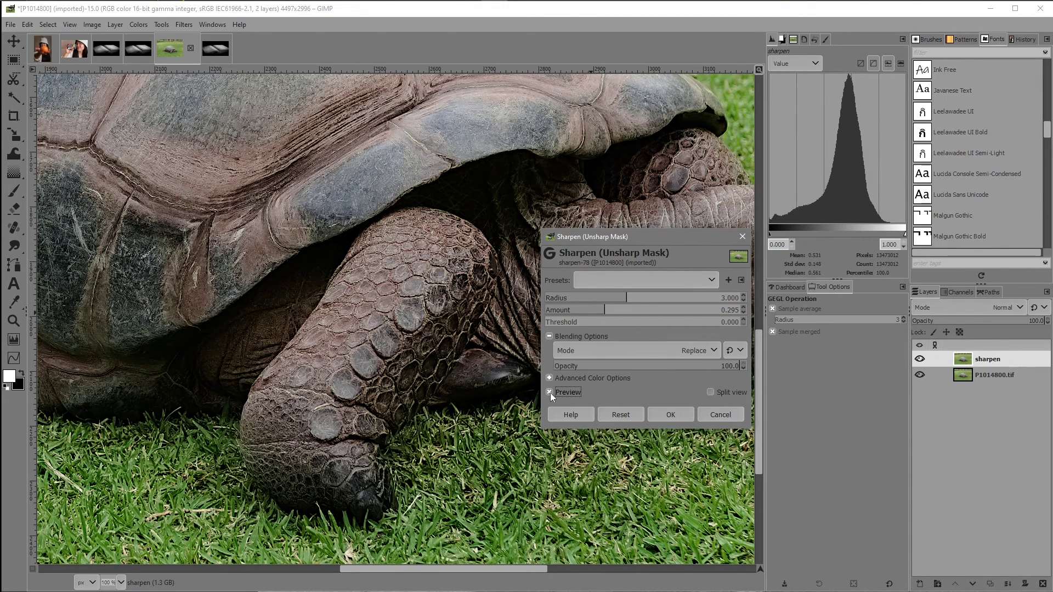
{"action": "left_click", "coordinate": [551, 392]}
{"action": "left_click", "coordinate": [678, 416]}
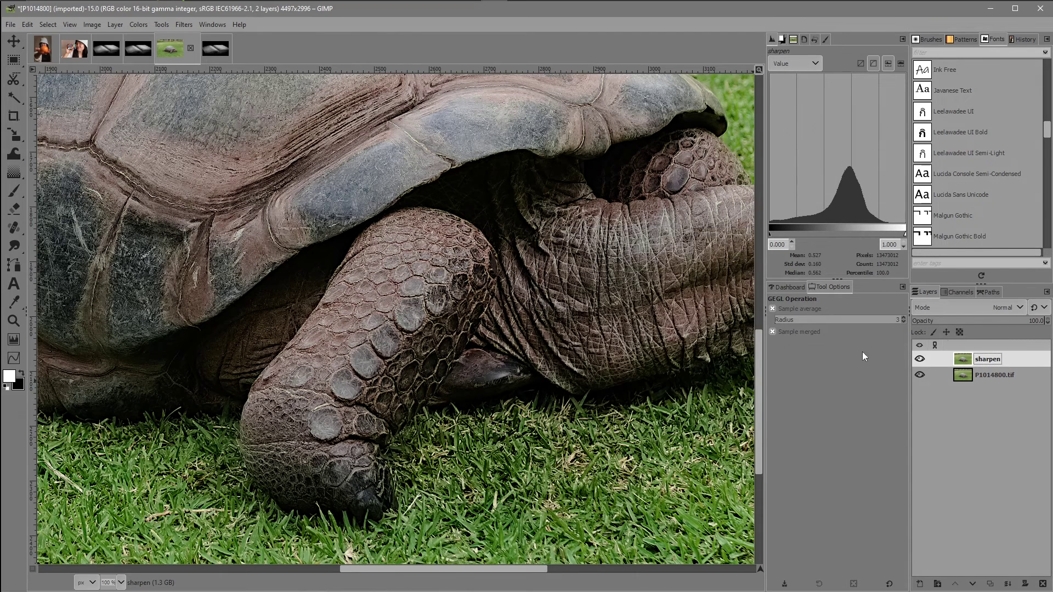
Step: Add a fully black layer mask to the sharpen layer
{"action": "right_click", "coordinate": [963, 361]}
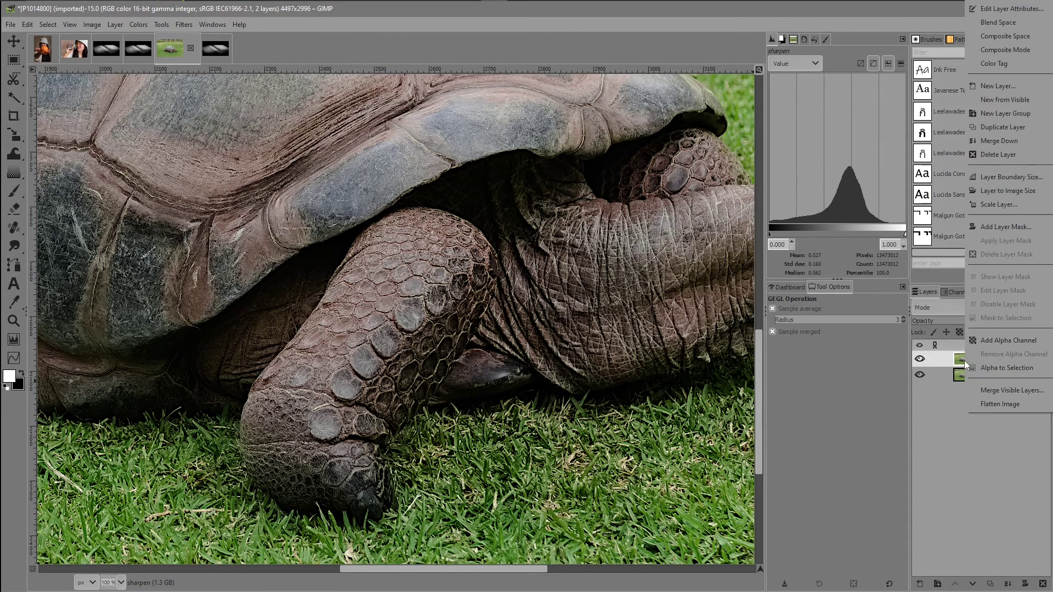
{"action": "left_click", "coordinate": [995, 228]}
{"action": "left_click_drag", "start_coordinate": [985, 145], "coordinate": [648, 239]}
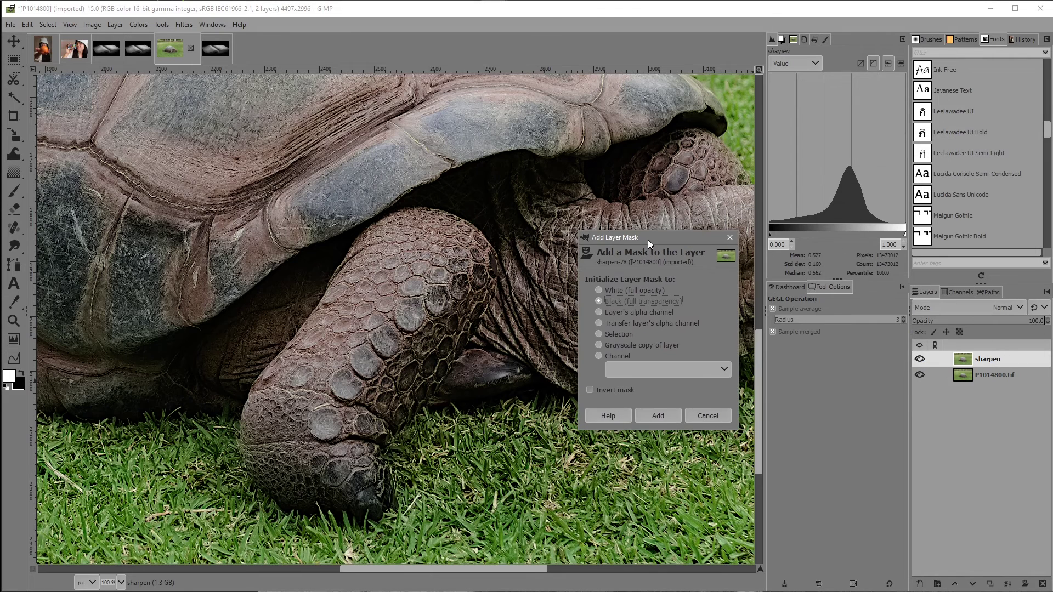
{"action": "left_click", "coordinate": [658, 416]}
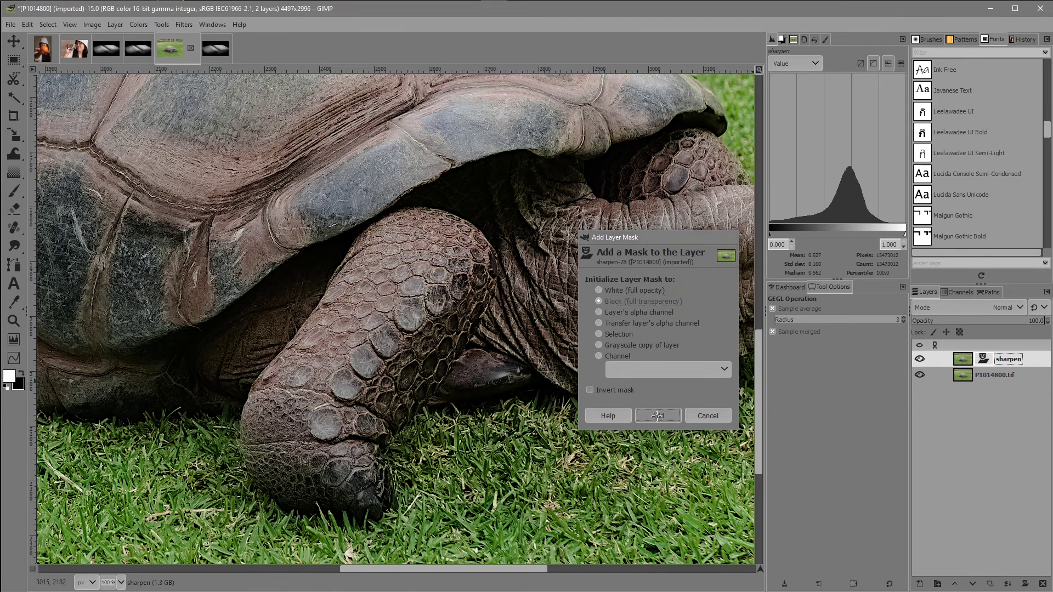
Step: Paint white on the mask with a size-175 soft brush over the front leg and neck creases, then hide the original layer
{"action": "mouse_move", "coordinate": [14, 192]}
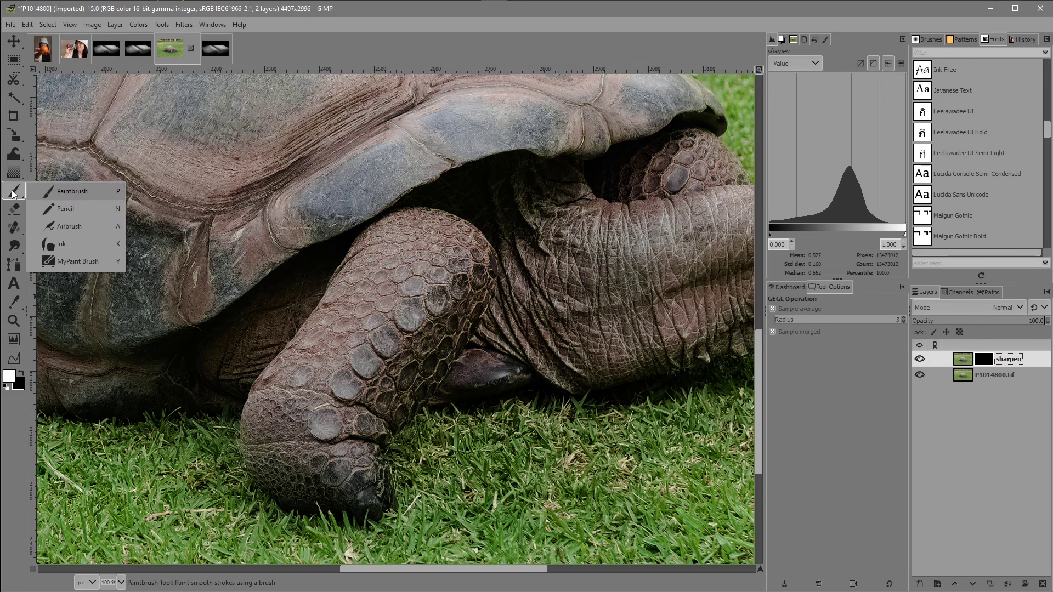
{"action": "left_click", "coordinate": [80, 192]}
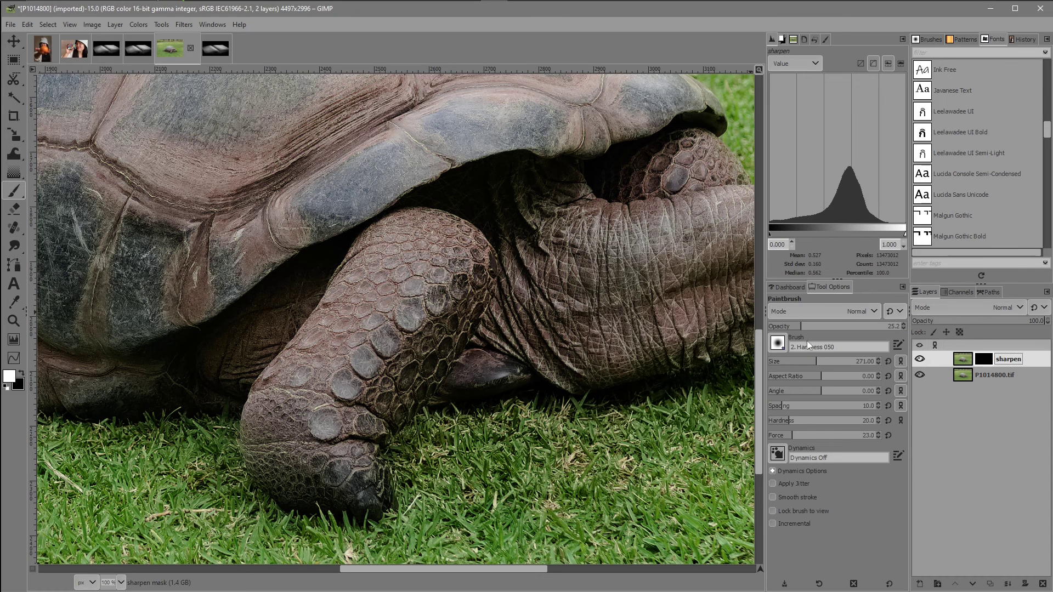
{"action": "mouse_move", "coordinate": [807, 367]}
{"action": "left_mouse_down"}
{"action": "mouse_move", "coordinate": [793, 365]}
{"action": "mouse_move", "coordinate": [805, 365]}
{"action": "left_mouse_up"}
{"action": "key", "text": "2"}
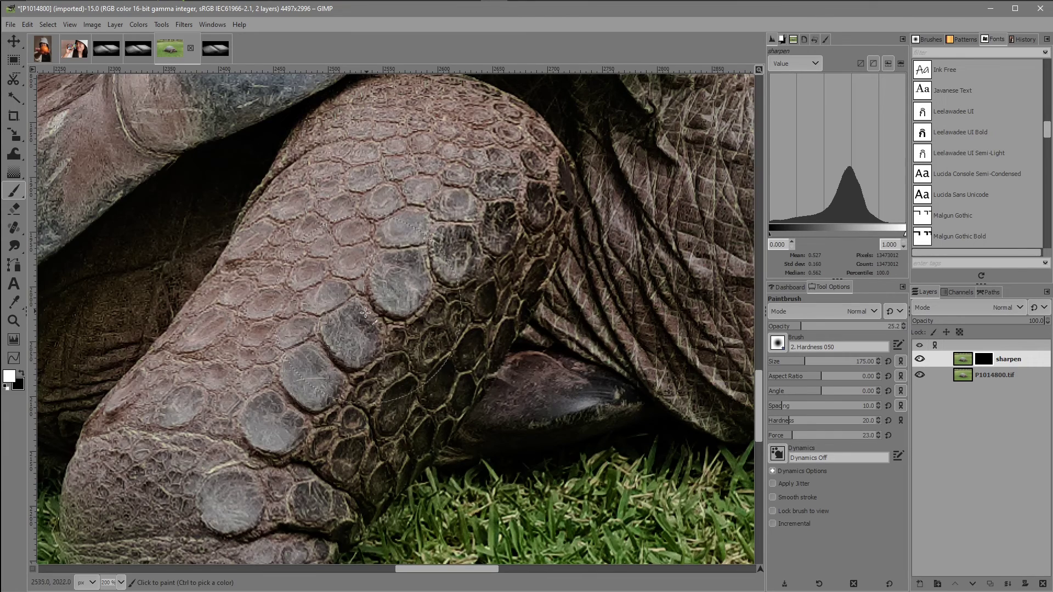
{"action": "mouse_move", "coordinate": [359, 340]}
{"action": "left_mouse_down"}
{"action": "mouse_move", "coordinate": [282, 440]}
{"action": "mouse_move", "coordinate": [439, 238]}
{"action": "mouse_move", "coordinate": [444, 230]}
{"action": "mouse_move", "coordinate": [299, 417]}
{"action": "mouse_move", "coordinate": [437, 219]}
{"action": "mouse_move", "coordinate": [305, 383]}
{"action": "mouse_move", "coordinate": [525, 301]}
{"action": "mouse_move", "coordinate": [581, 194]}
{"action": "mouse_move", "coordinate": [618, 171]}
{"action": "mouse_move", "coordinate": [646, 290]}
{"action": "mouse_move", "coordinate": [653, 150]}
{"action": "mouse_move", "coordinate": [665, 224]}
{"action": "mouse_move", "coordinate": [706, 321]}
{"action": "mouse_move", "coordinate": [635, 226]}
{"action": "mouse_move", "coordinate": [486, 173]}
{"action": "mouse_move", "coordinate": [452, 243]}
{"action": "mouse_move", "coordinate": [268, 426]}
{"action": "left_mouse_up"}
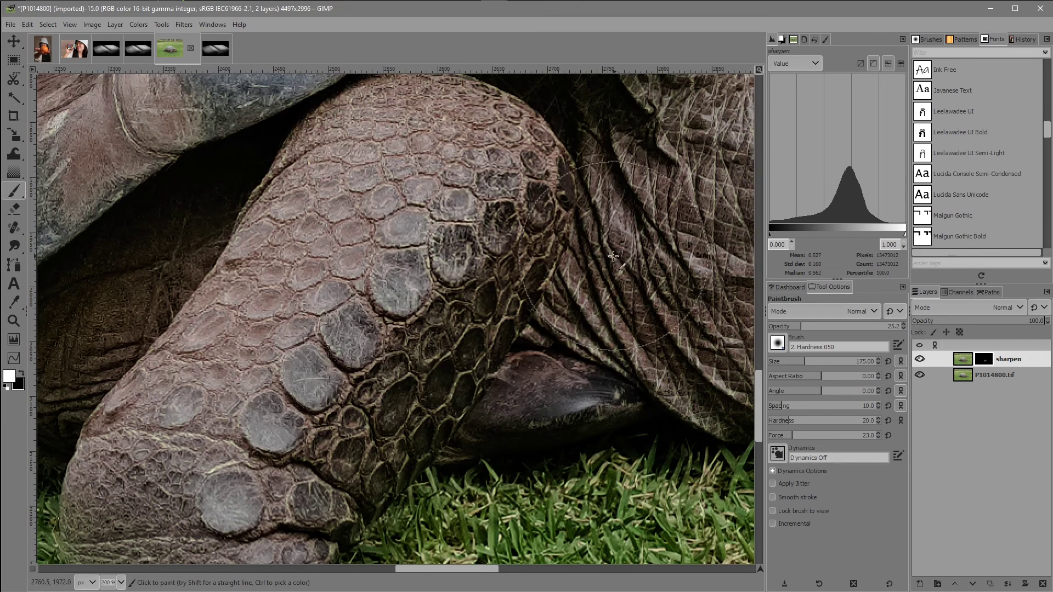
{"action": "scroll", "coordinate": [559, 282], "scroll_direction": "down", "scroll_amount": 1}
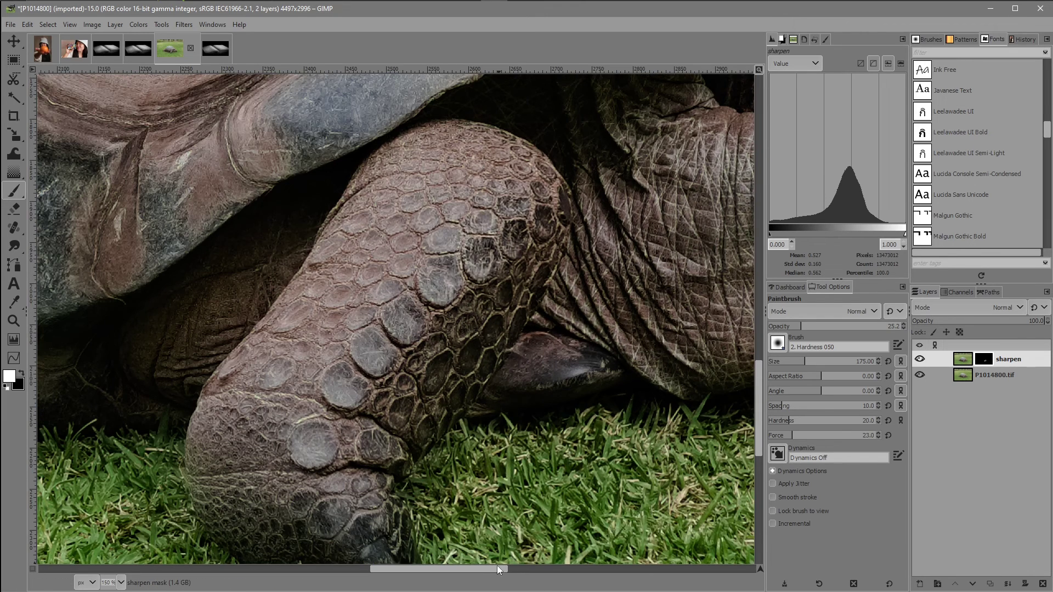
{"action": "left_click_drag", "start_coordinate": [484, 569], "coordinate": [522, 586]}
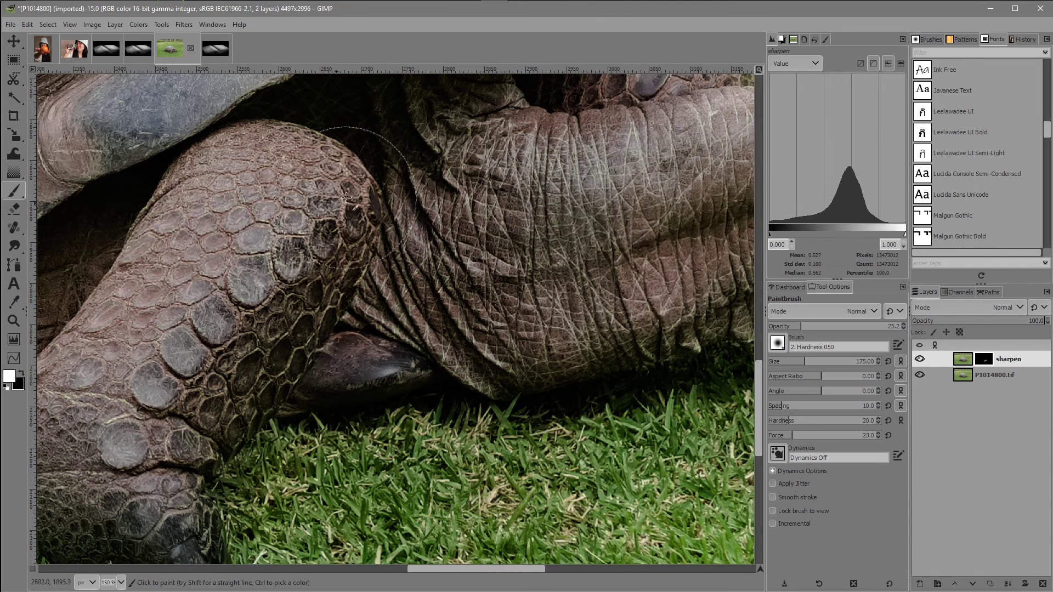
{"action": "left_click_drag", "start_coordinate": [357, 195], "coordinate": [401, 189]}
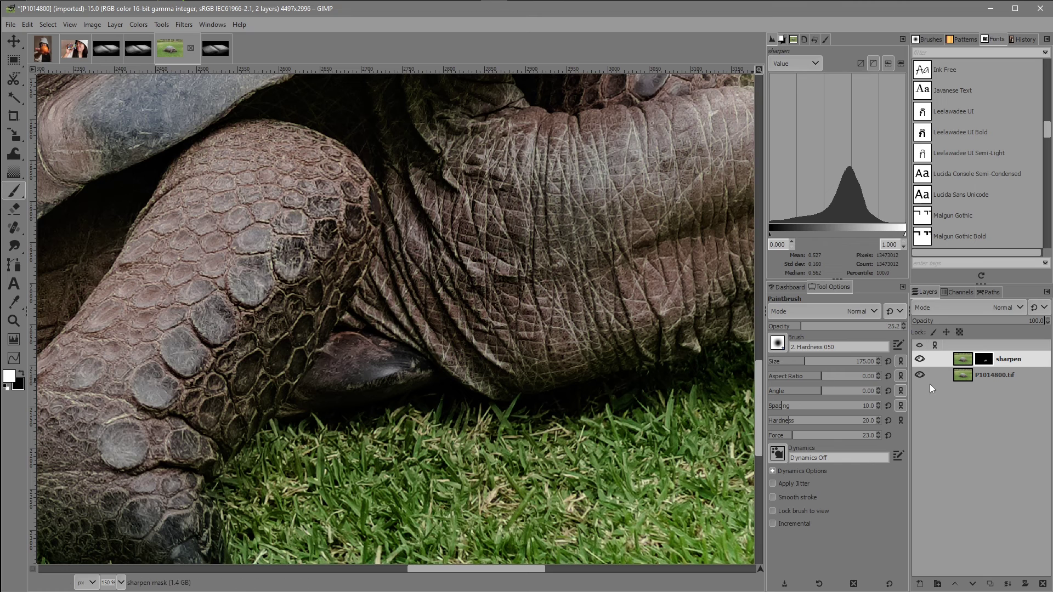
{"action": "left_click", "coordinate": [920, 359]}
{"action": "left_click", "coordinate": [920, 359], "text": "shift"}
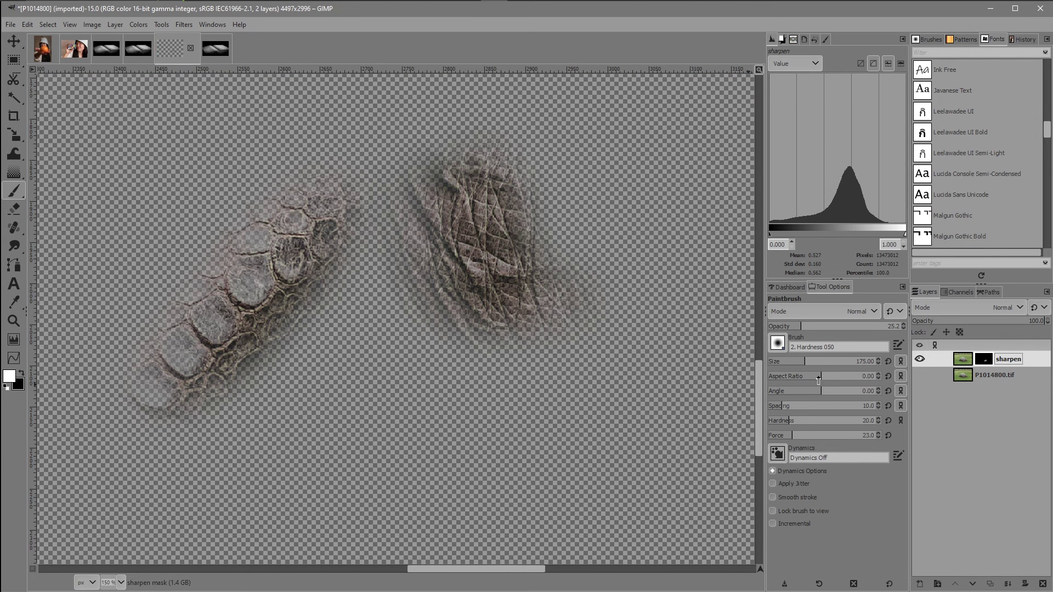
Step: Lower brush opacity to 21.9, touch up the mask in black, and show the original layer again
{"action": "left_click_drag", "start_coordinate": [799, 329], "coordinate": [797, 326]}
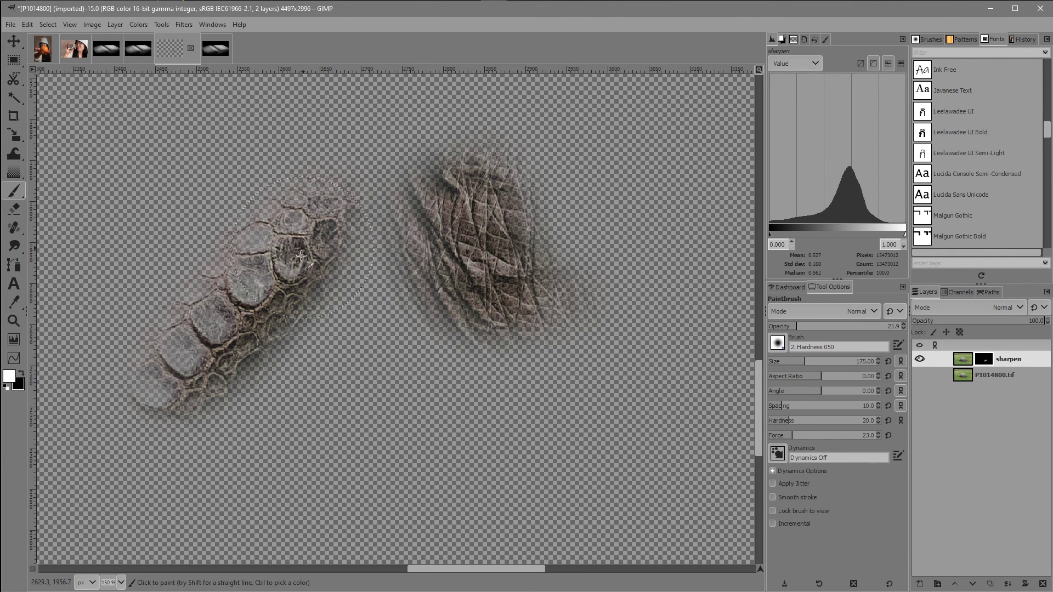
{"action": "left_click", "coordinate": [23, 372]}
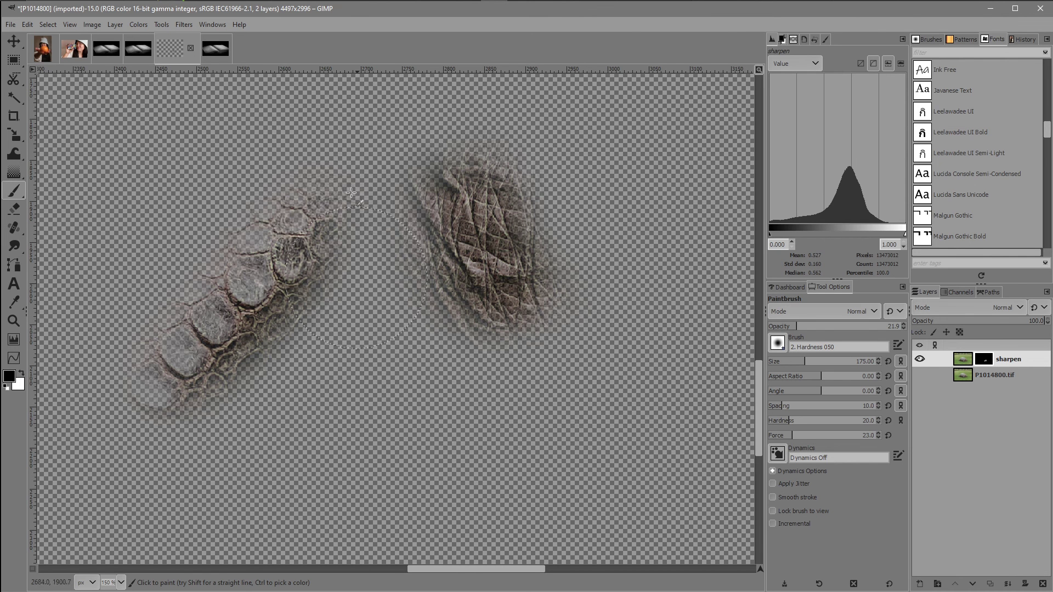
{"action": "left_click", "coordinate": [919, 375]}
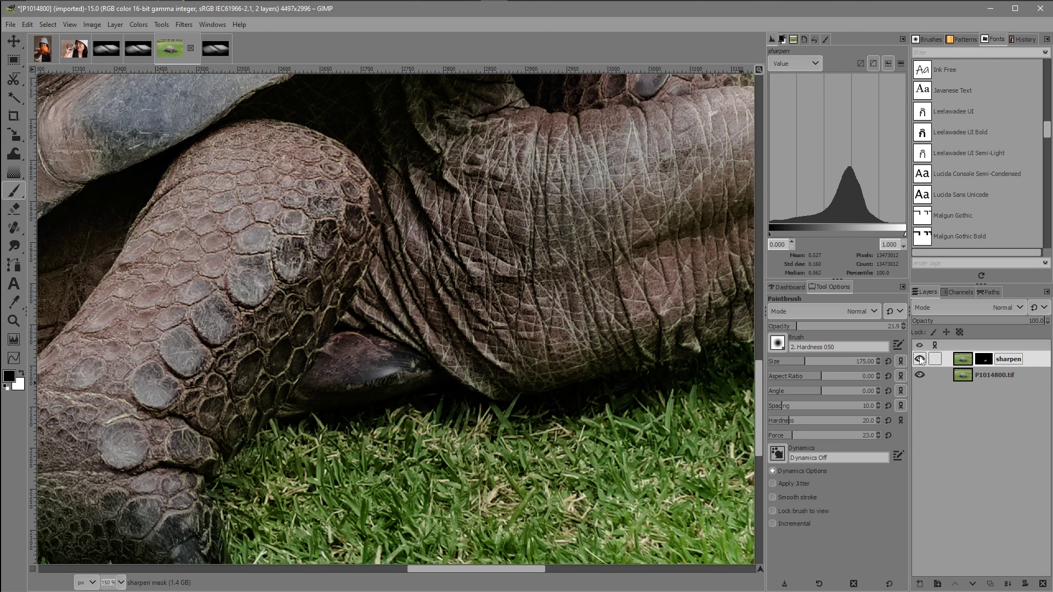
Step: Compare with and without sharpening, flatten the tortoise image into P1014800.tif, and fit it in view
{"action": "left_click", "coordinate": [921, 360]}
{"action": "left_click", "coordinate": [920, 360]}
{"action": "left_click", "coordinate": [920, 359]}
{"action": "left_click", "coordinate": [920, 359]}
{"action": "right_click", "coordinate": [962, 360]}
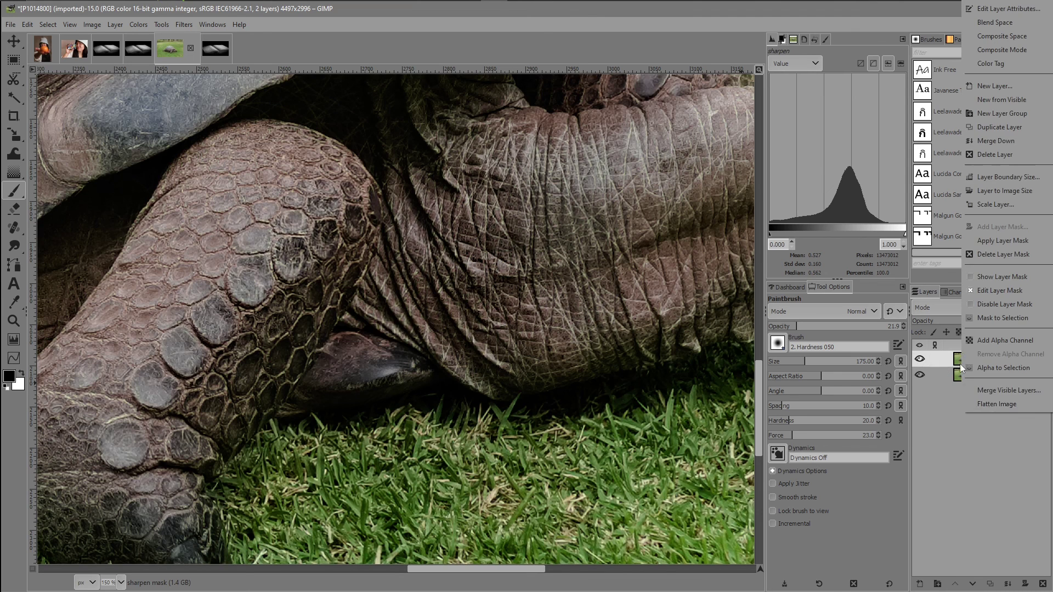
{"action": "left_click", "coordinate": [991, 403]}
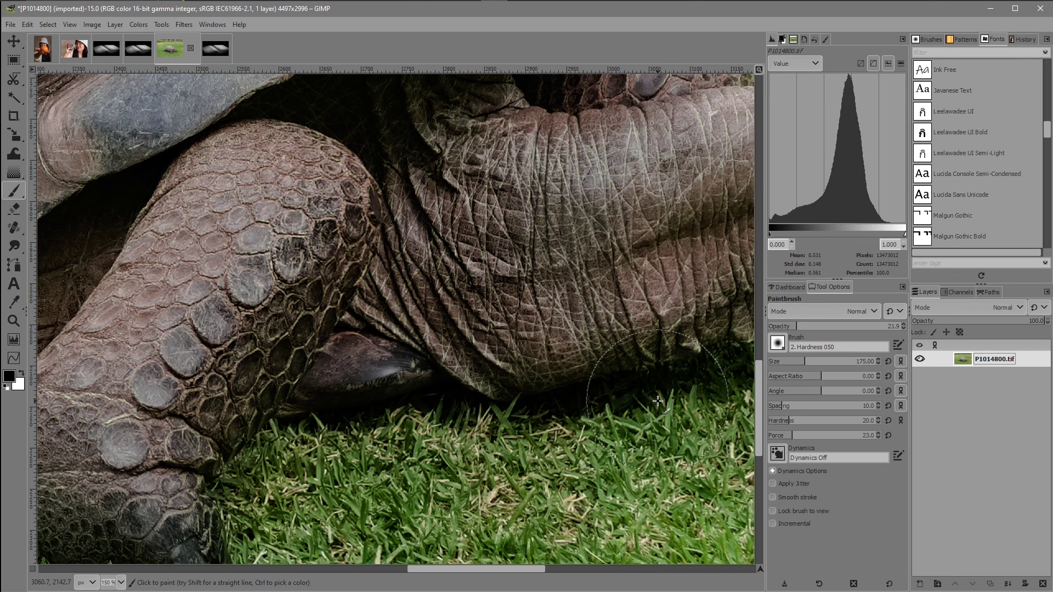
{"action": "key", "text": "shift+ctrl+j"}
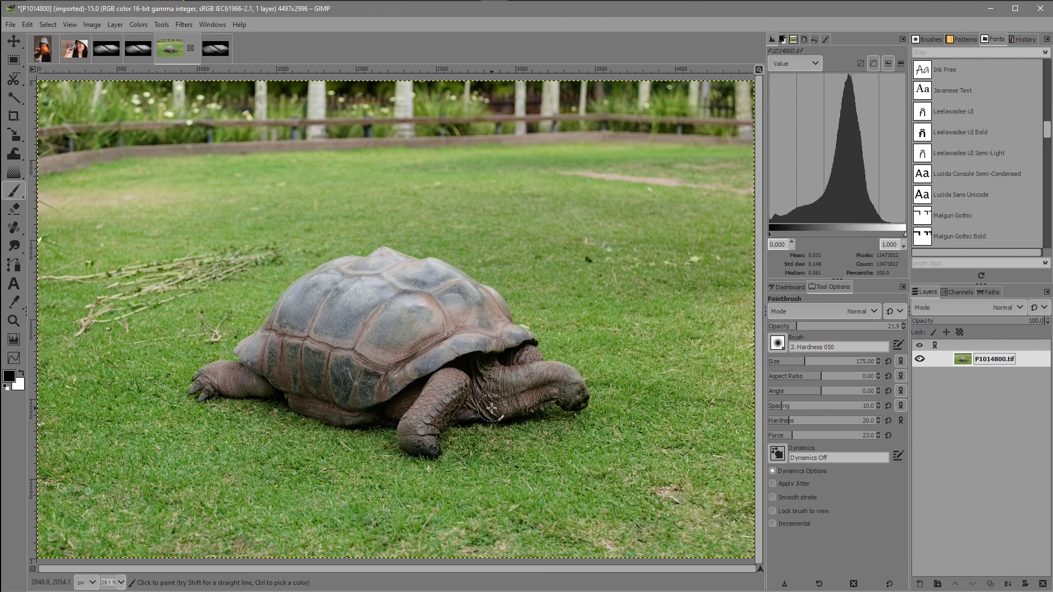